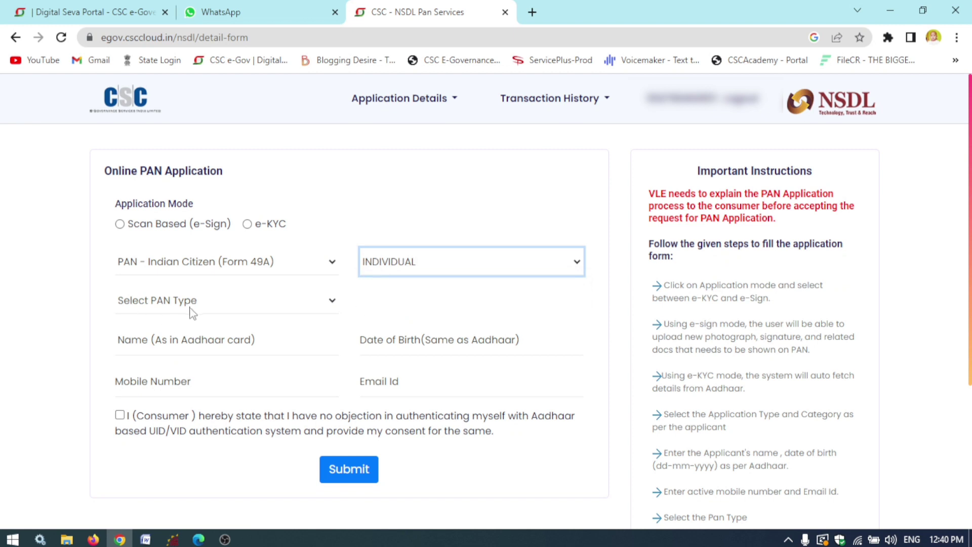
- Choose Physical PAN Card/E-PAN Card as PAN type, go through the personal fields, and tick Aadhaar consent
{"action": "left_click", "coordinate": [191, 310]}
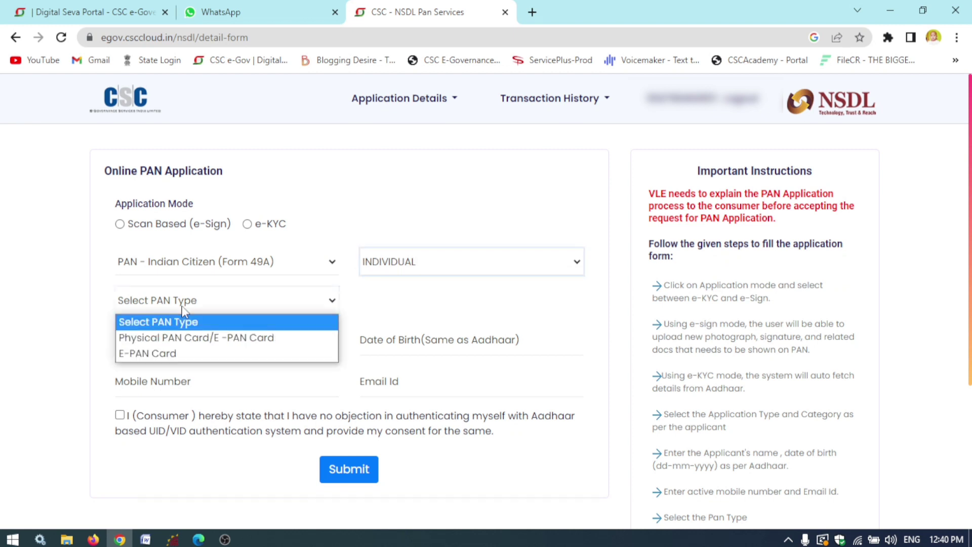
{"action": "left_click", "coordinate": [156, 344]}
{"action": "left_click", "coordinate": [251, 326]}
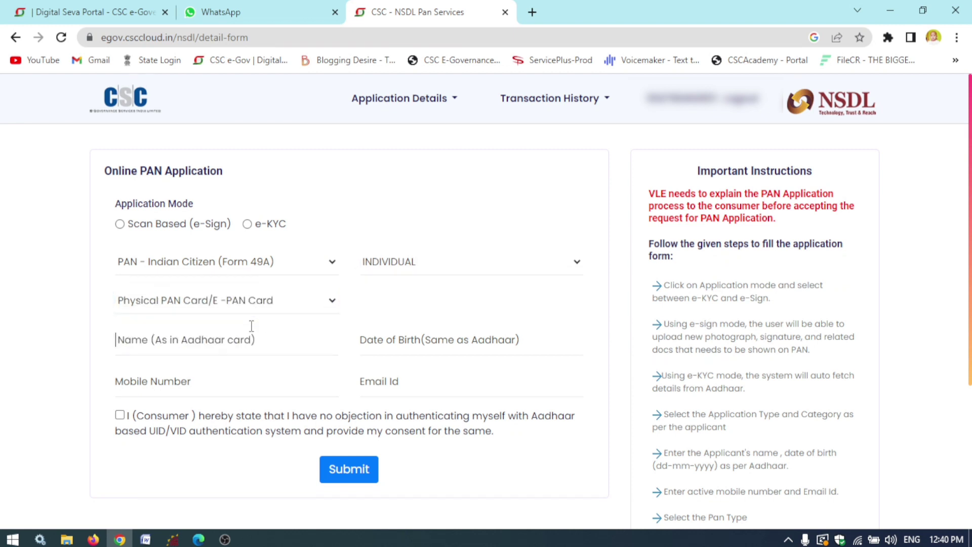
{"action": "left_click", "coordinate": [486, 337]}
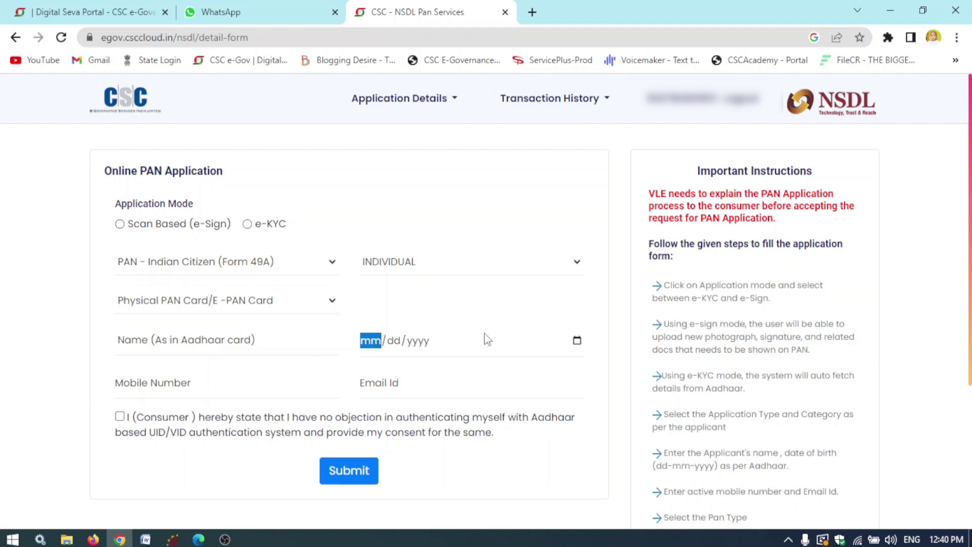
{"action": "left_click", "coordinate": [200, 392]}
{"action": "left_click", "coordinate": [120, 416]}
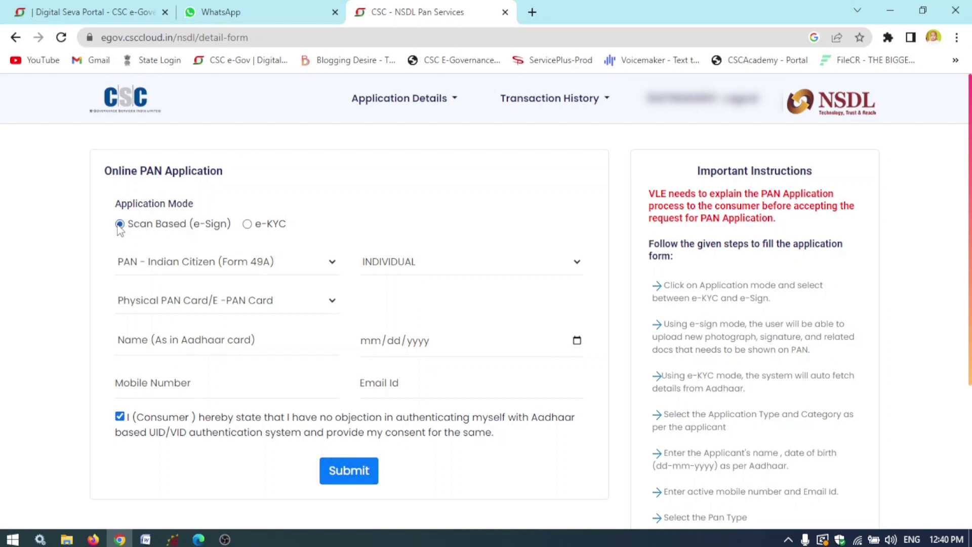
- Reconfirm Physical PAN Card/E-PAN Card, enter the applicant's name as per Aadhaar, and submit
{"action": "left_click", "coordinate": [237, 300]}
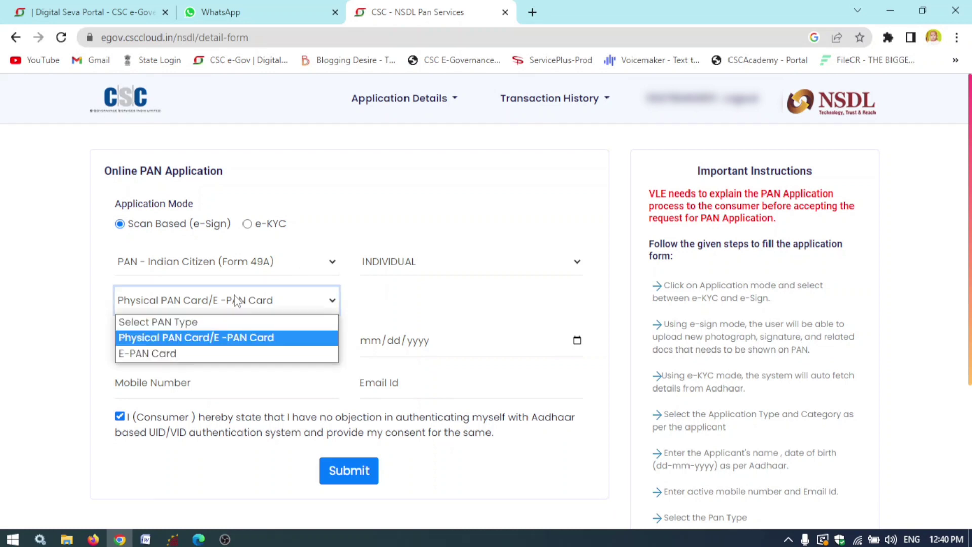
{"action": "left_click", "coordinate": [218, 335]}
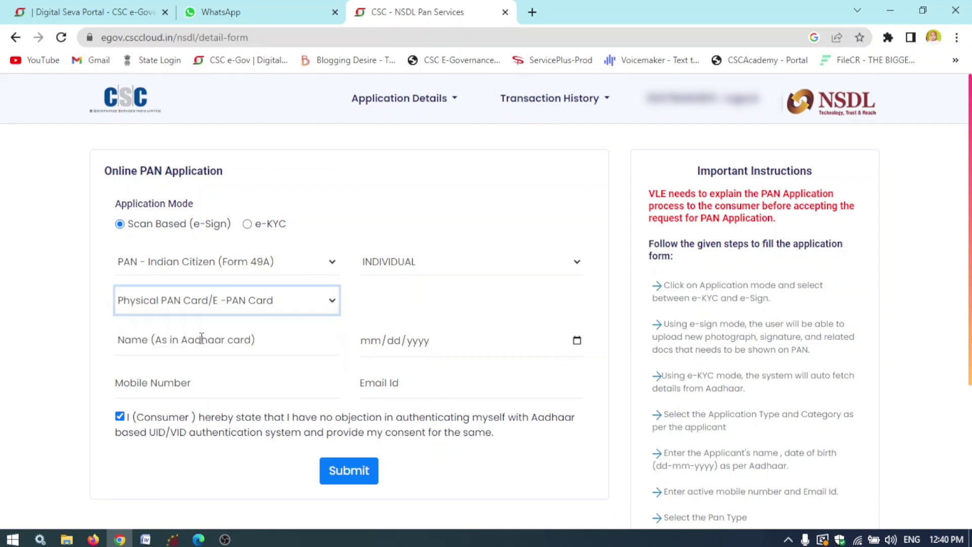
{"action": "left_click", "coordinate": [201, 339]}
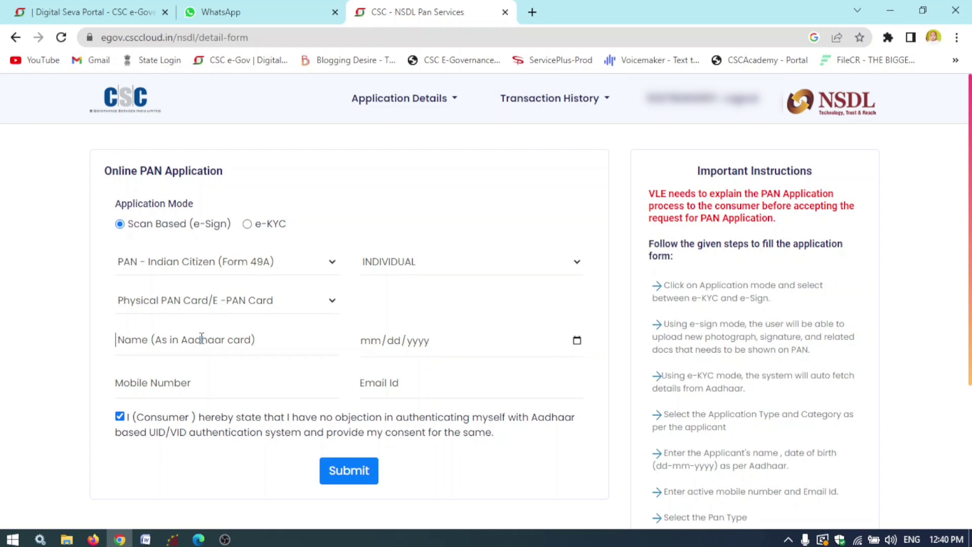
{"action": "left_click", "coordinate": [202, 338]}
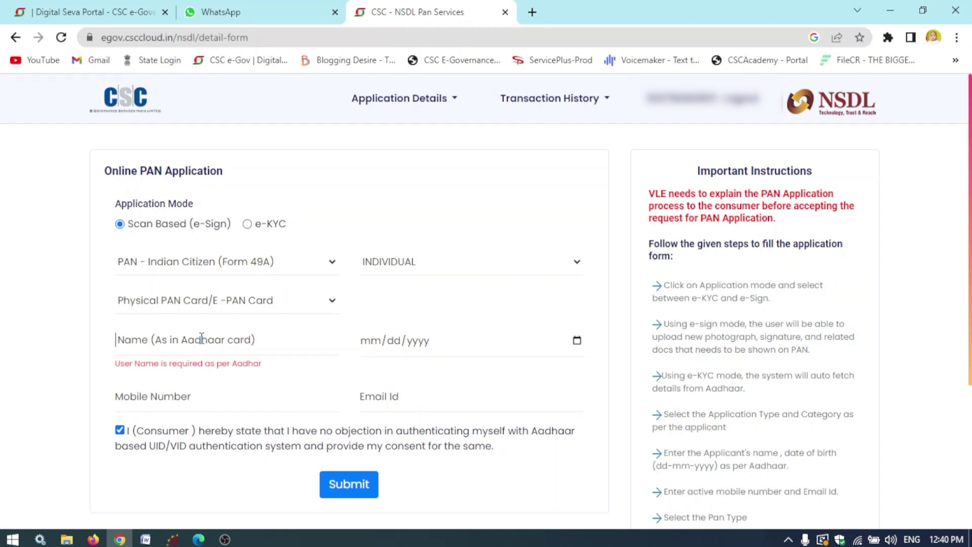
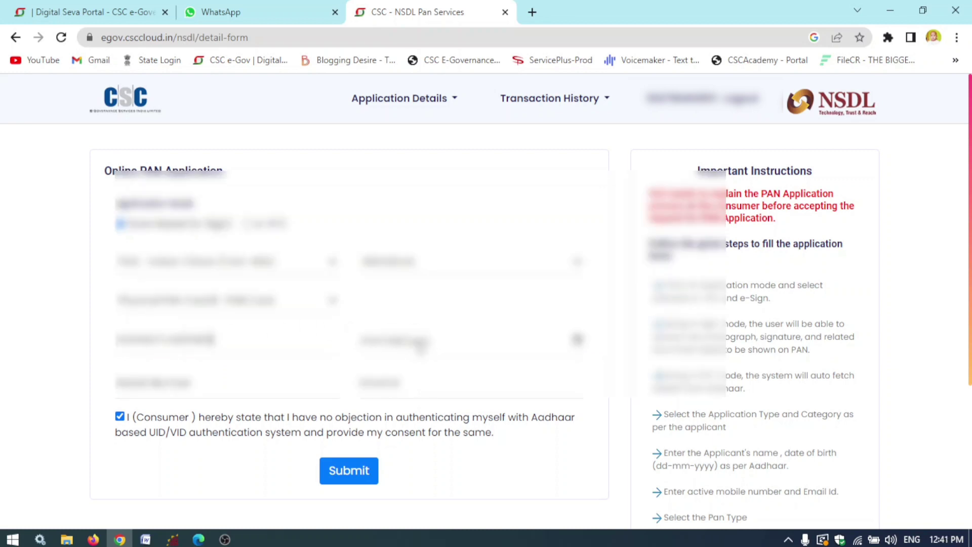
{"action": "left_click", "coordinate": [349, 473]}
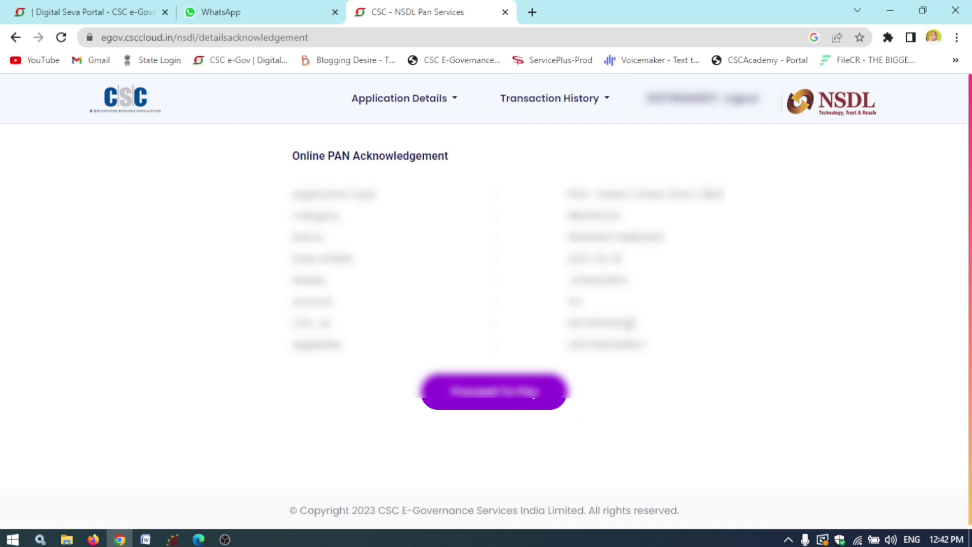
- Pay the ₹97.12 fee from CSC Wallet, authorising with the wallet password and PIN
{"action": "left_click", "coordinate": [503, 400]}
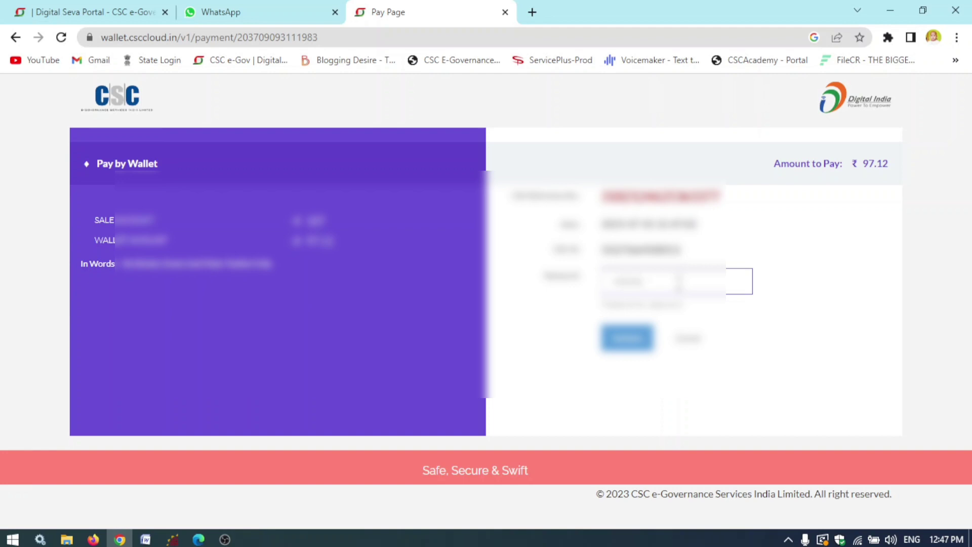
{"action": "type", "text": "******"}
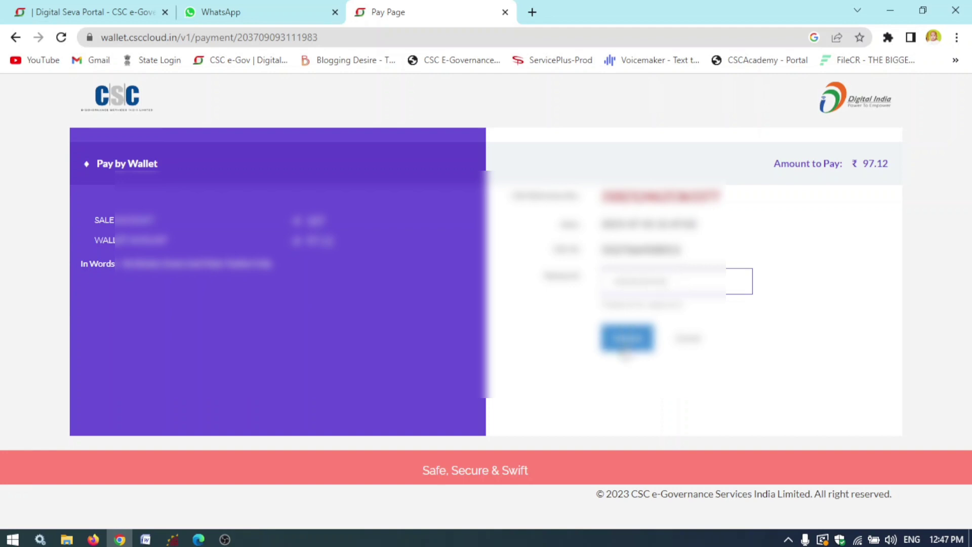
{"action": "left_click", "coordinate": [627, 338]}
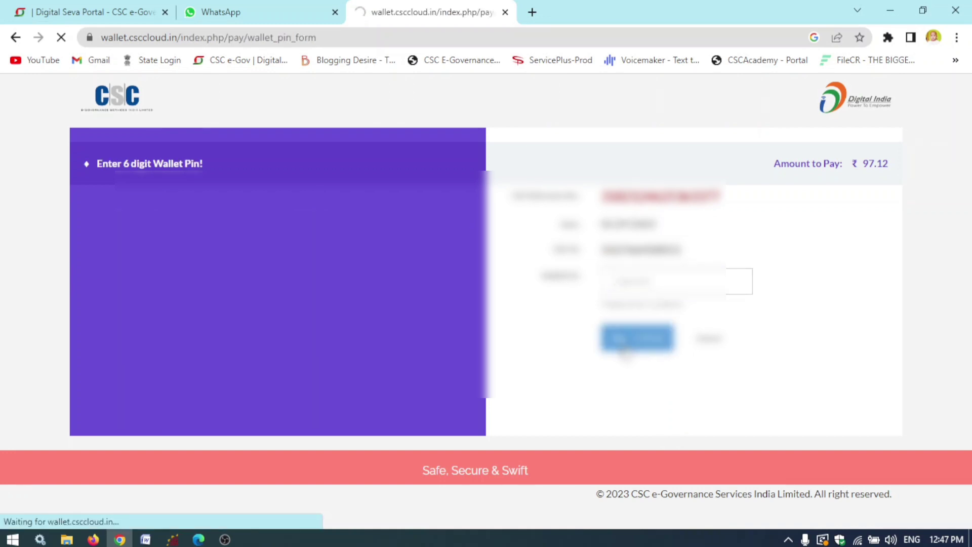
{"action": "left_click", "coordinate": [647, 279]}
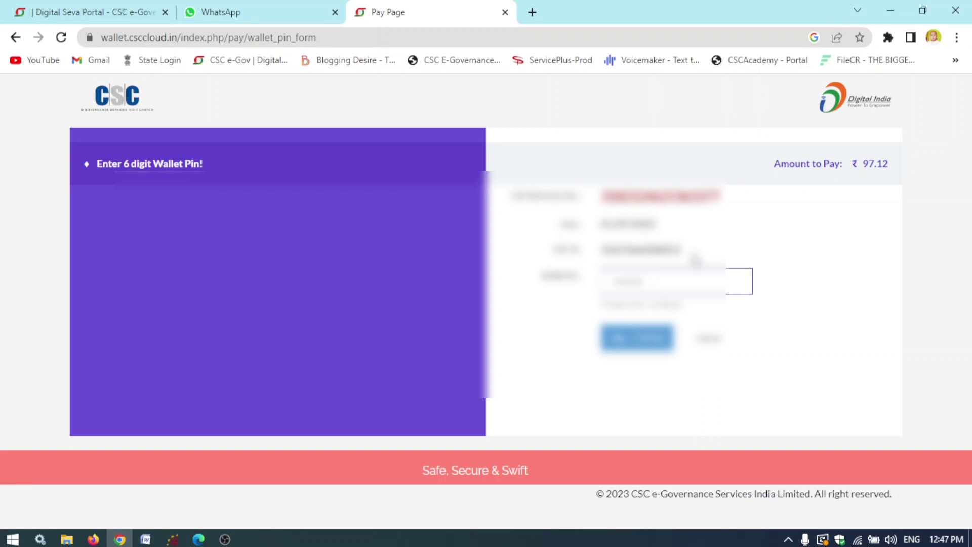
{"action": "left_click", "coordinate": [637, 338]}
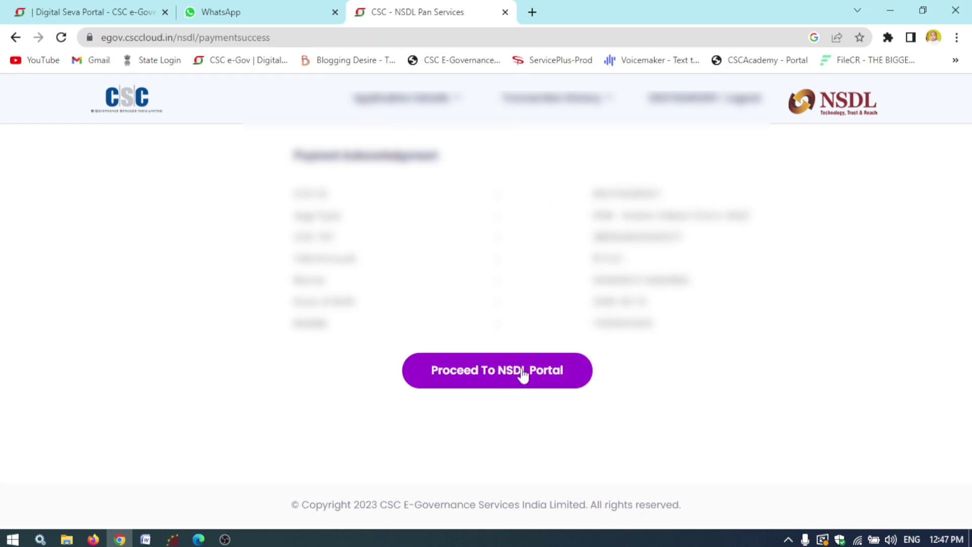
- Continue to the NSDL portal application form and set the title to SMT
{"action": "left_click", "coordinate": [520, 372]}
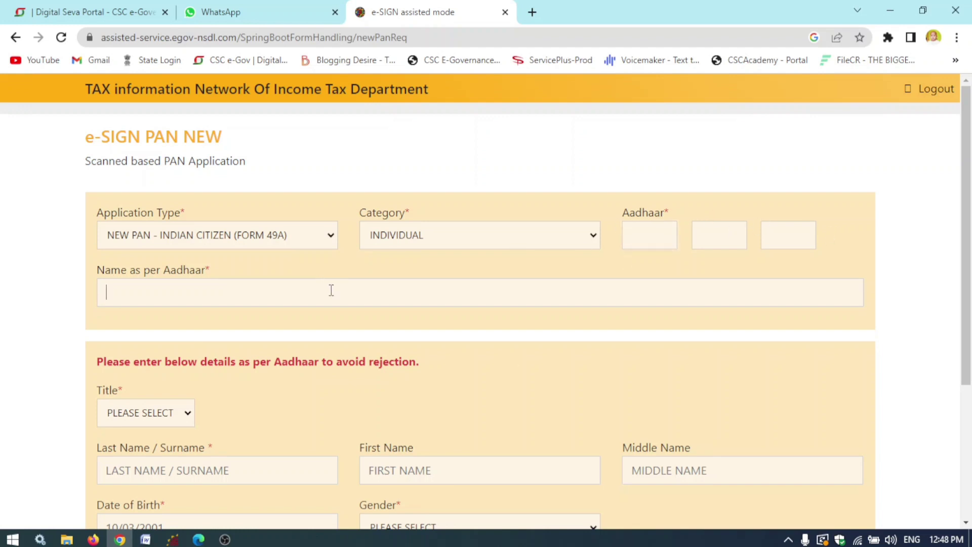
{"action": "left_click_drag", "start_coordinate": [966, 158], "coordinate": [971, 293]}
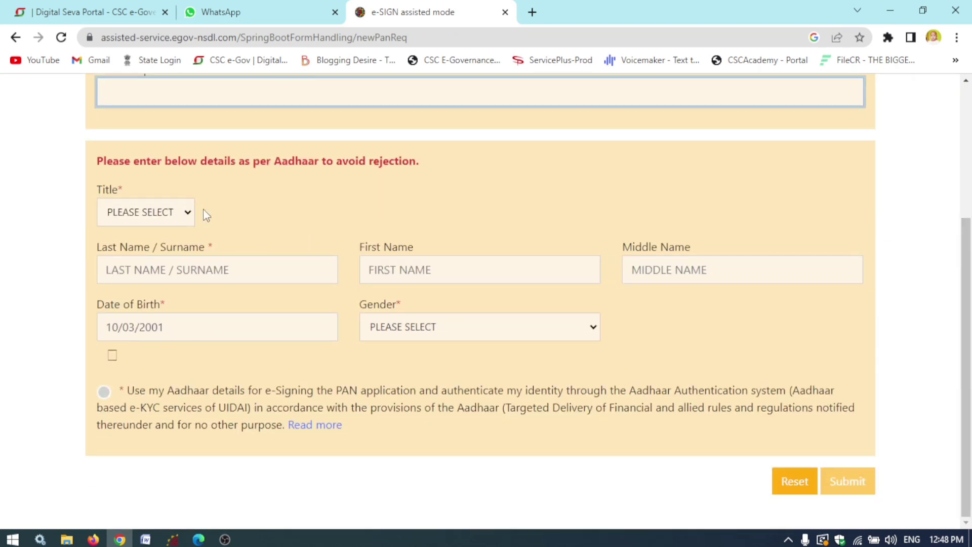
{"action": "left_click", "coordinate": [189, 217]}
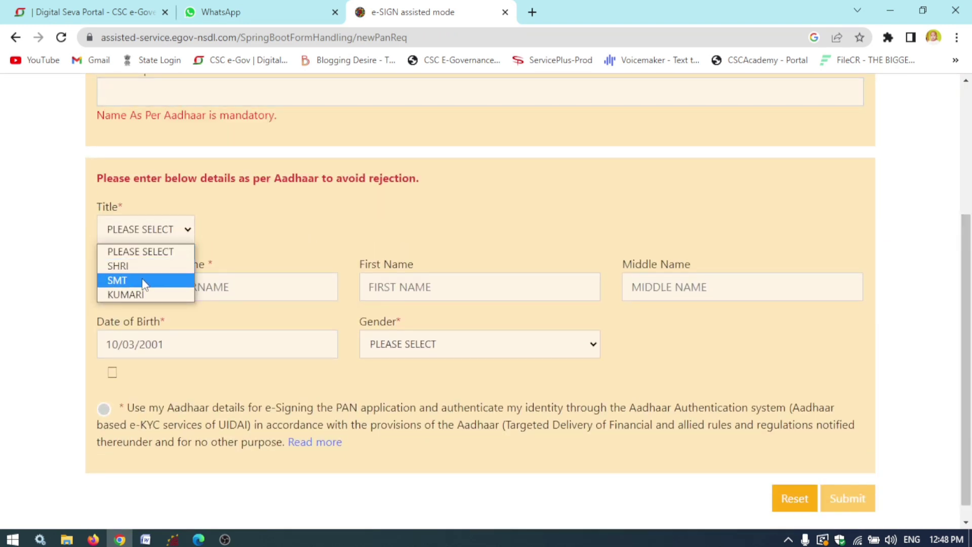
{"action": "left_click", "coordinate": [138, 280]}
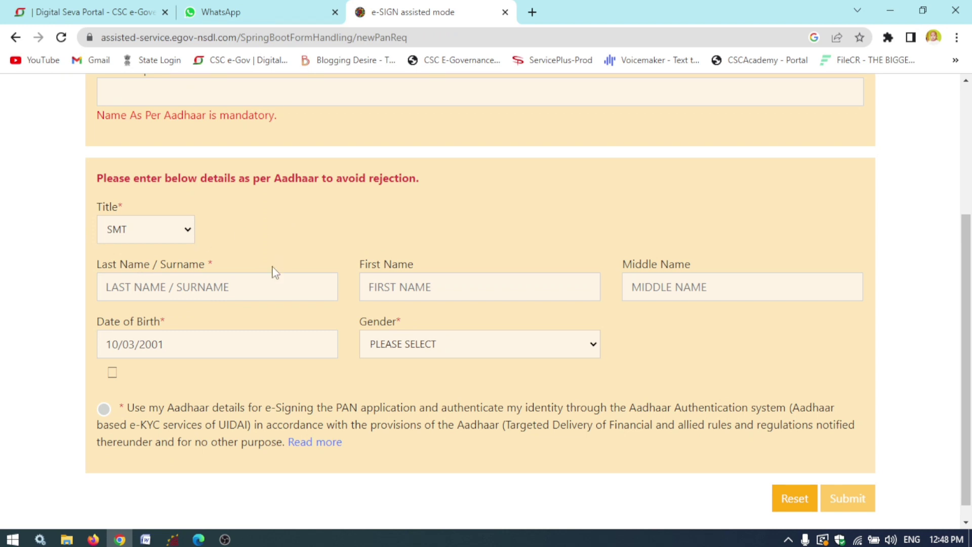
- Review the name and DOB fields, choose FEMALE gender, and consent to Aadhaar e-signing
{"action": "left_click", "coordinate": [249, 295]}
{"action": "left_click", "coordinate": [416, 287]}
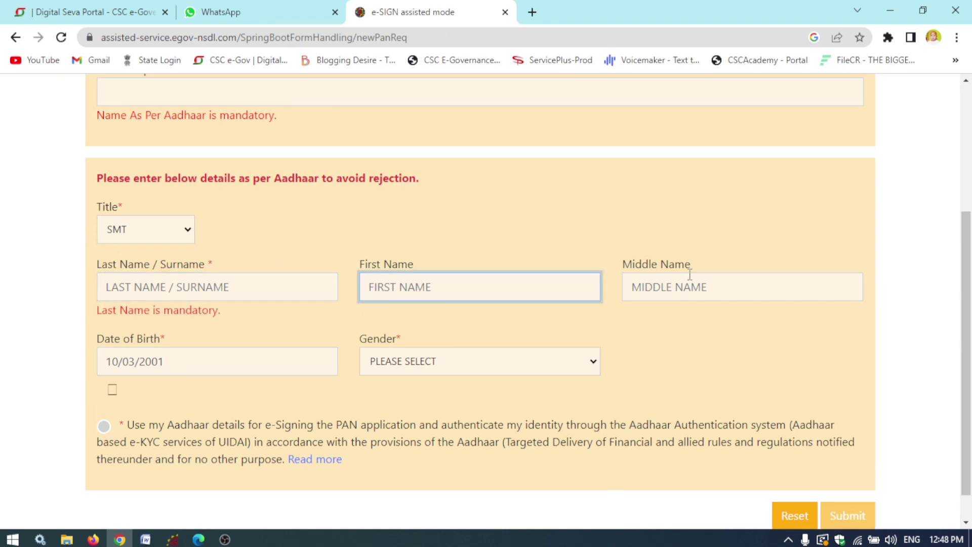
{"action": "left_click", "coordinate": [715, 279]}
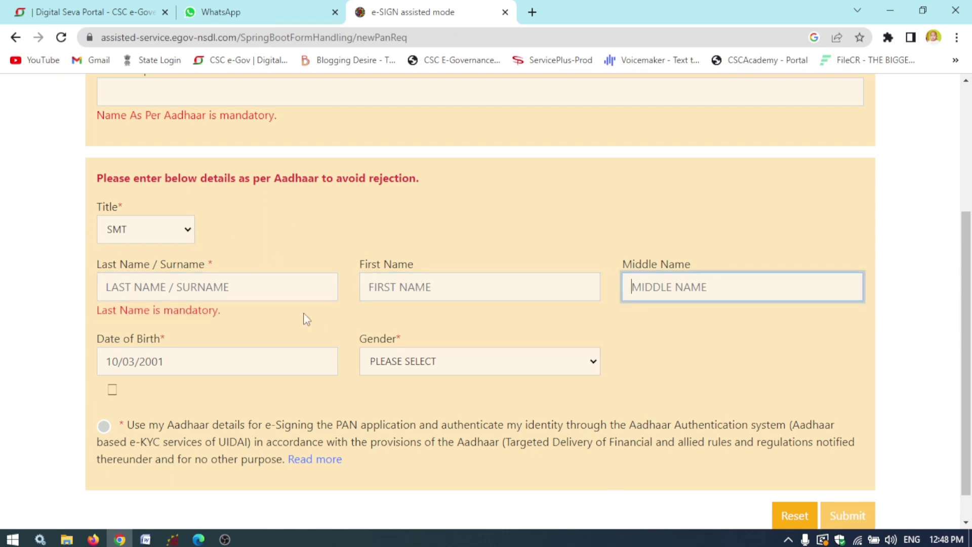
{"action": "left_click", "coordinate": [246, 362]}
{"action": "left_click", "coordinate": [423, 366]}
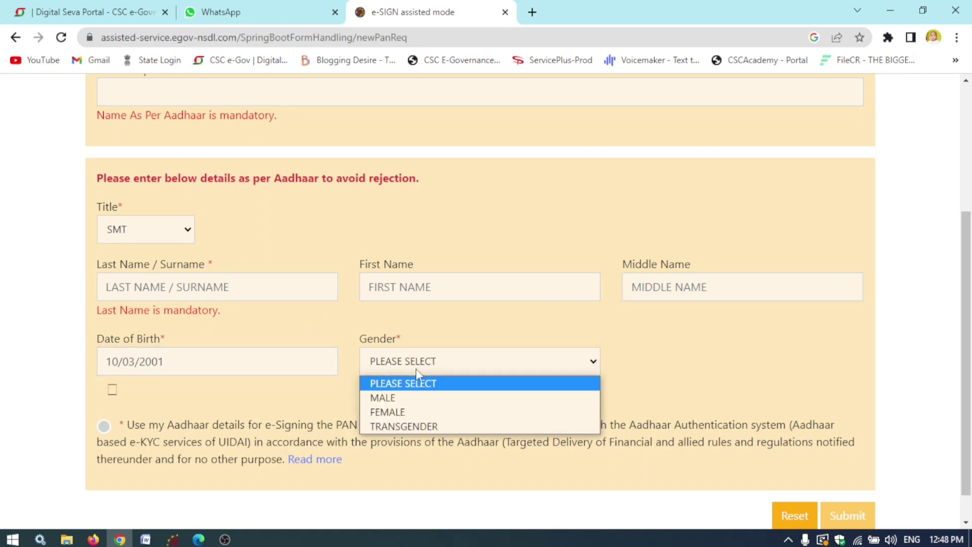
{"action": "left_click", "coordinate": [400, 411]}
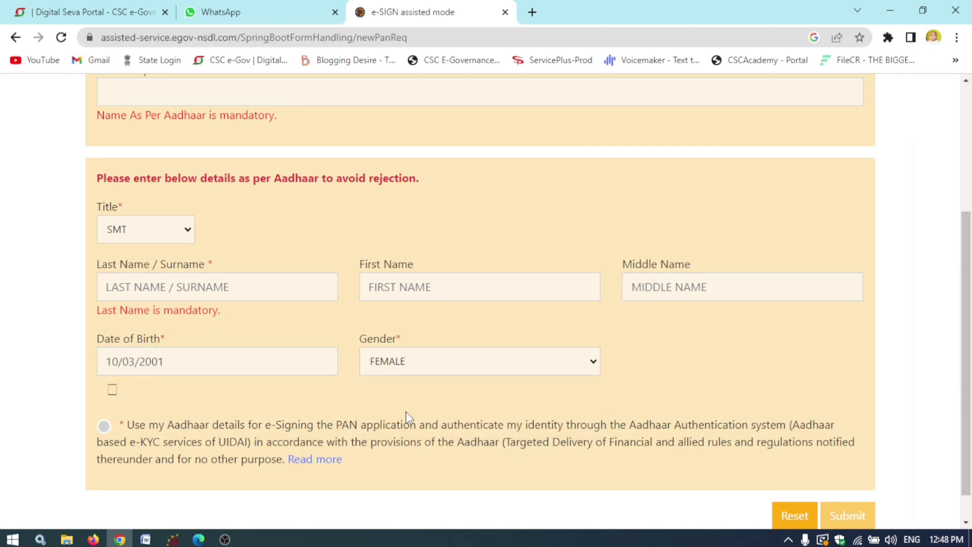
{"action": "left_click", "coordinate": [105, 427]}
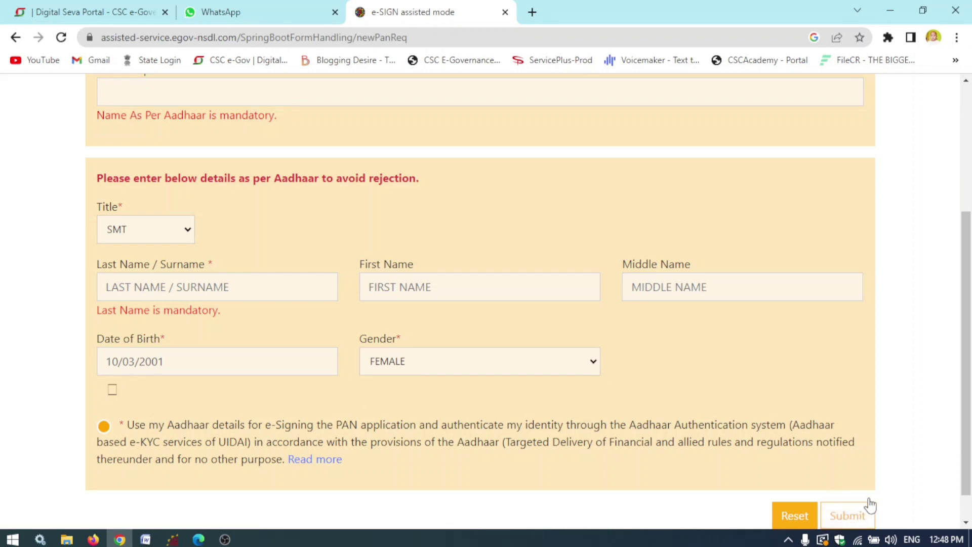
{"action": "left_click_drag", "start_coordinate": [971, 402], "coordinate": [971, 277]}
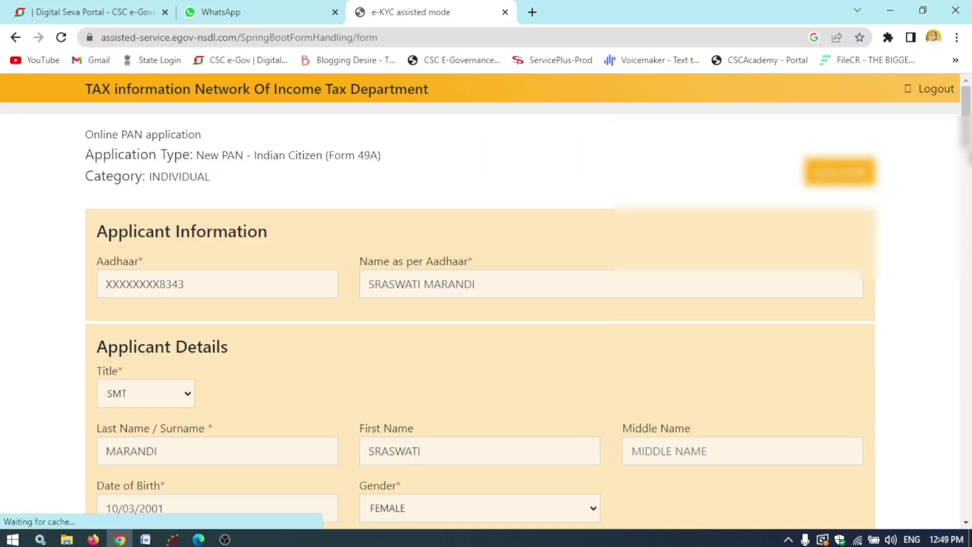
- Scroll past the applicant details and go Next to the Parents Details section
{"action": "scroll", "coordinate": [970, 382], "scroll_direction": "down", "scroll_amount": 5}
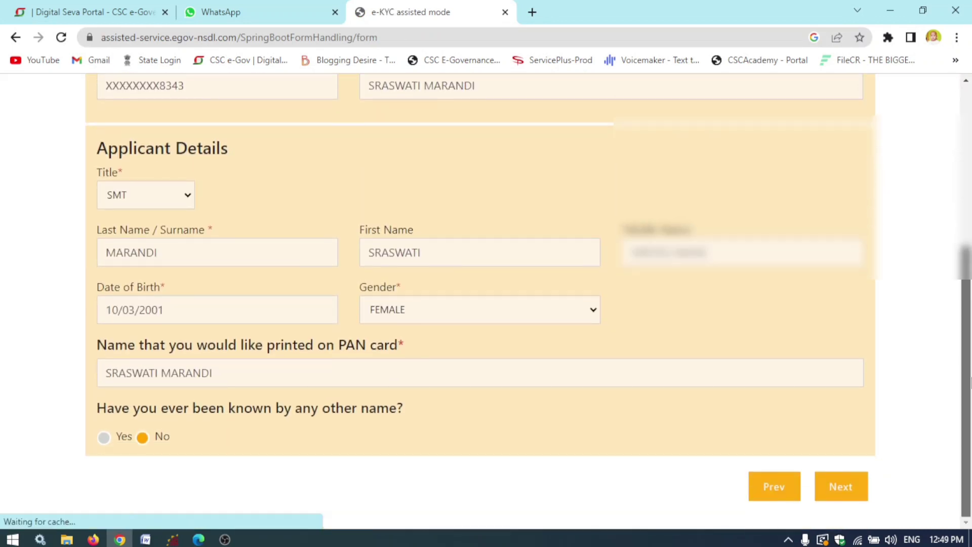
{"action": "left_click", "coordinate": [845, 492]}
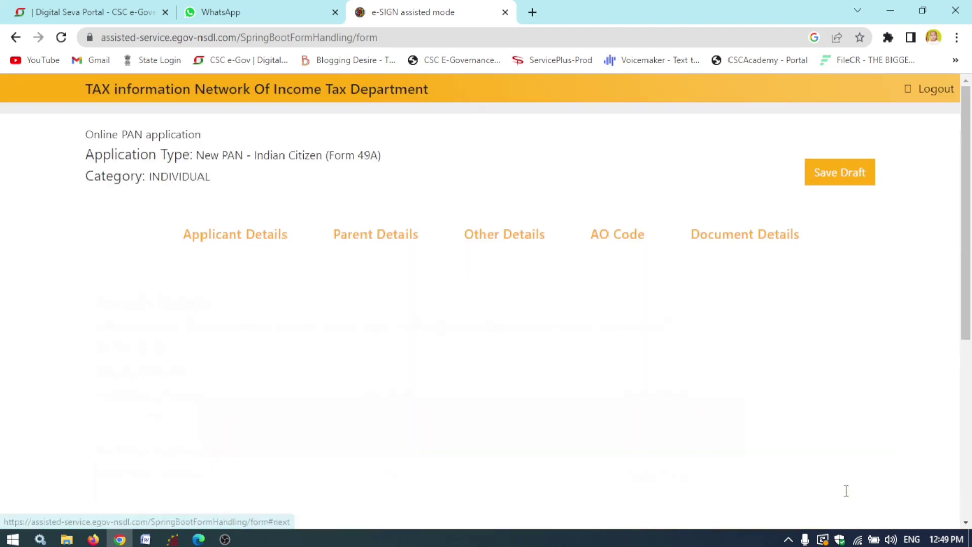
{"action": "scroll", "coordinate": [970, 288], "scroll_direction": "down", "scroll_amount": 2}
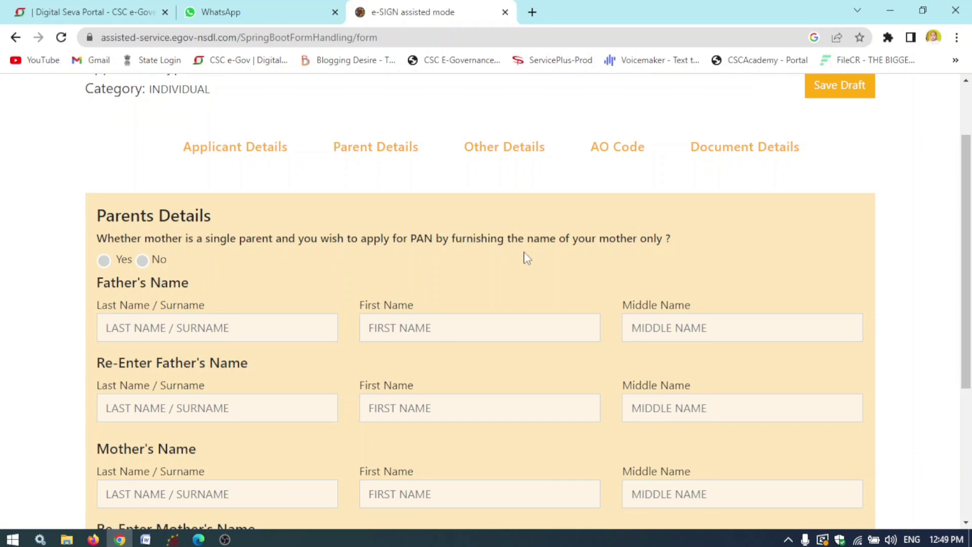
- Answer No to the single-parent question and fill the father's name and re-entry rows
{"action": "left_click", "coordinate": [154, 264]}
{"action": "left_click", "coordinate": [151, 333]}
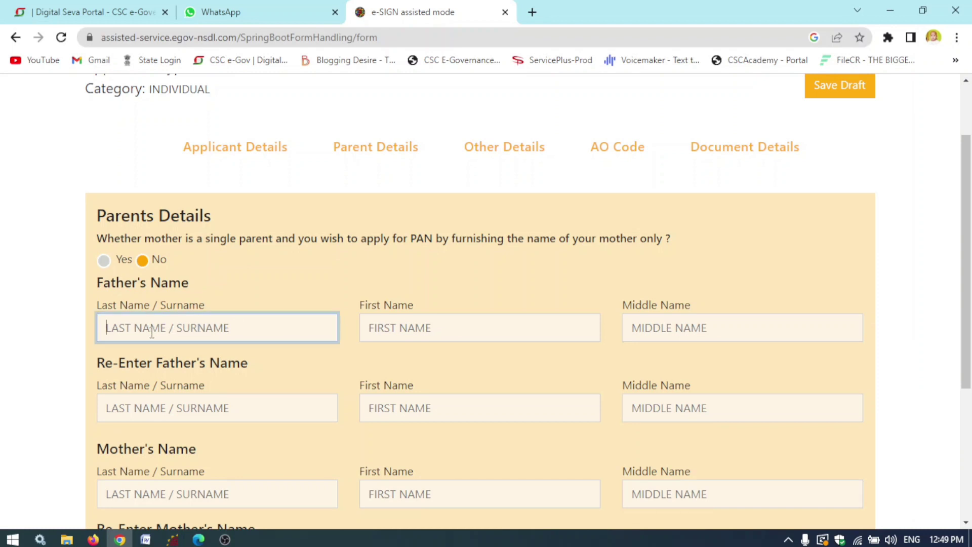
{"action": "left_click", "coordinate": [441, 321]}
{"action": "left_click", "coordinate": [699, 326]}
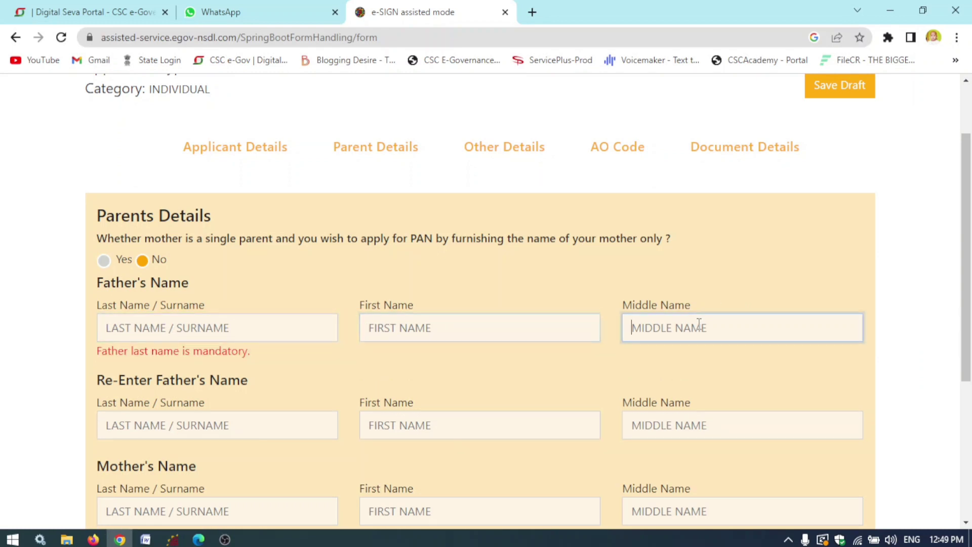
{"action": "left_click", "coordinate": [178, 425]}
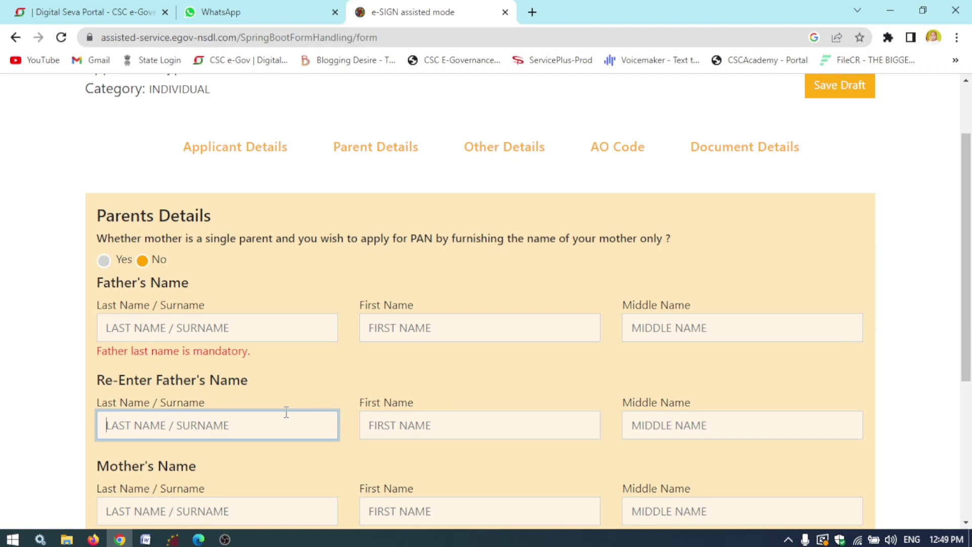
{"action": "left_click", "coordinate": [513, 420]}
{"action": "left_click", "coordinate": [691, 424]}
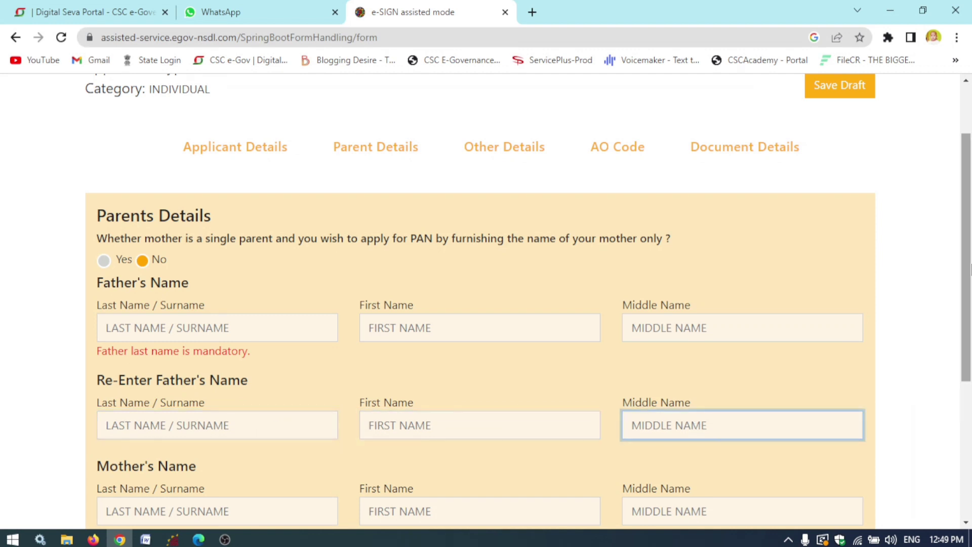
- Recheck the father's last name and continue to the Other Details section
{"action": "left_click_drag", "start_coordinate": [970, 269], "coordinate": [969, 405]}
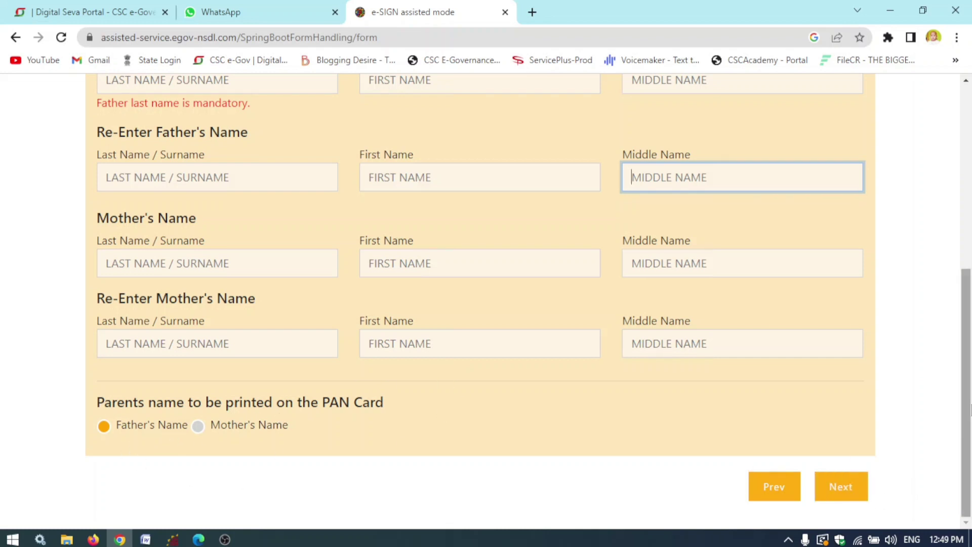
{"action": "scroll", "coordinate": [970, 410], "scroll_direction": "up", "scroll_amount": 2}
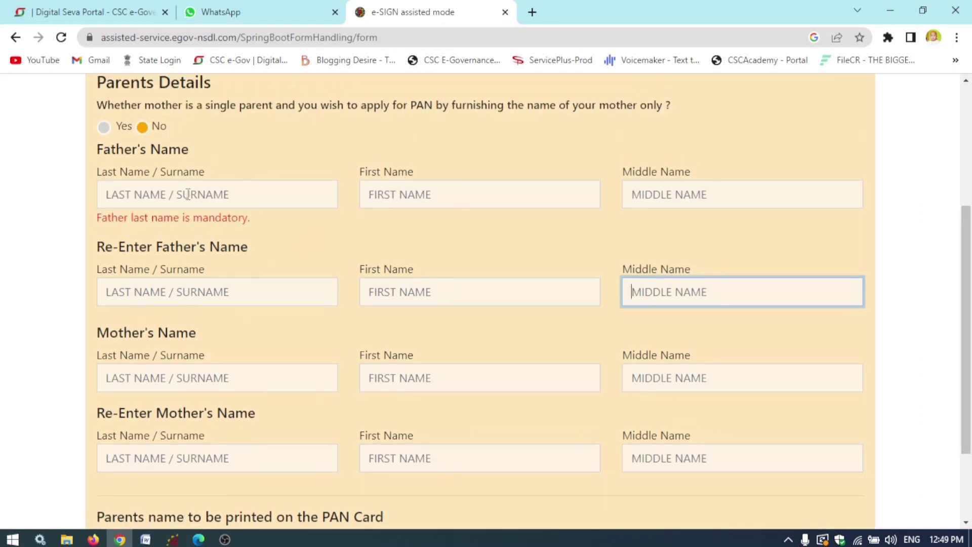
{"action": "left_click", "coordinate": [187, 195]}
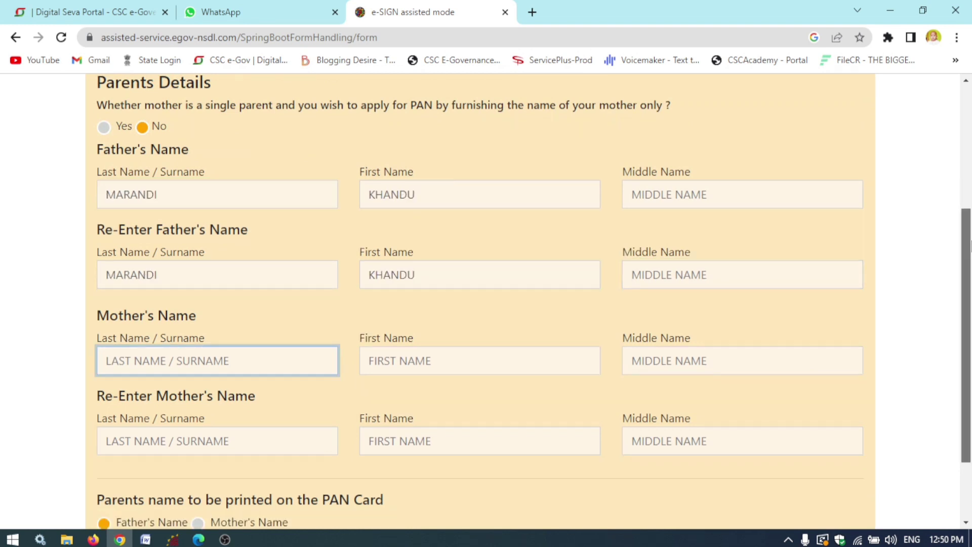
{"action": "scroll", "coordinate": [486, 304], "scroll_direction": "down", "scroll_amount": 2}
{"action": "left_click", "coordinate": [841, 486]}
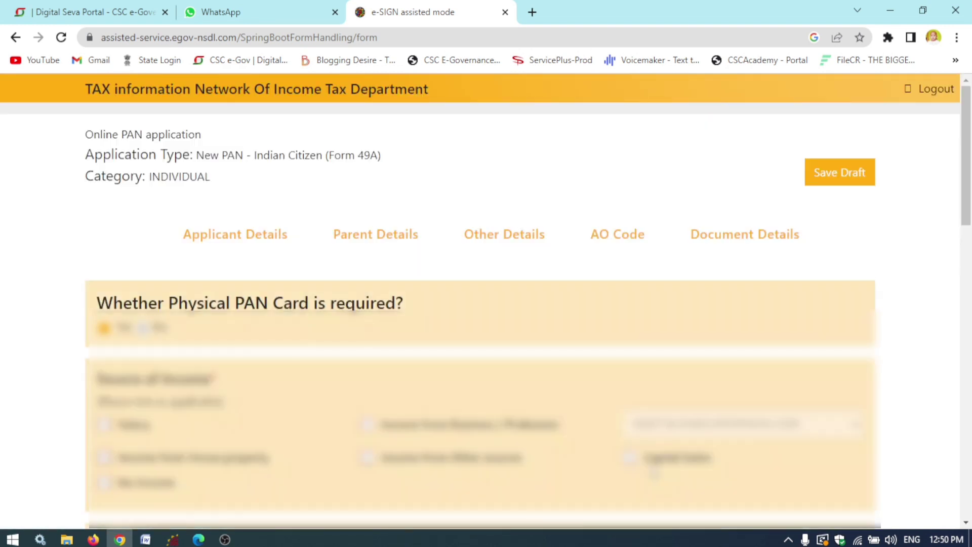
- Tick Income from Other sources and enter the telephone area/STD code
{"action": "scroll", "coordinate": [970, 197], "scroll_direction": "down", "scroll_amount": 2}
{"action": "scroll", "coordinate": [970, 197], "scroll_direction": "down", "scroll_amount": 2}
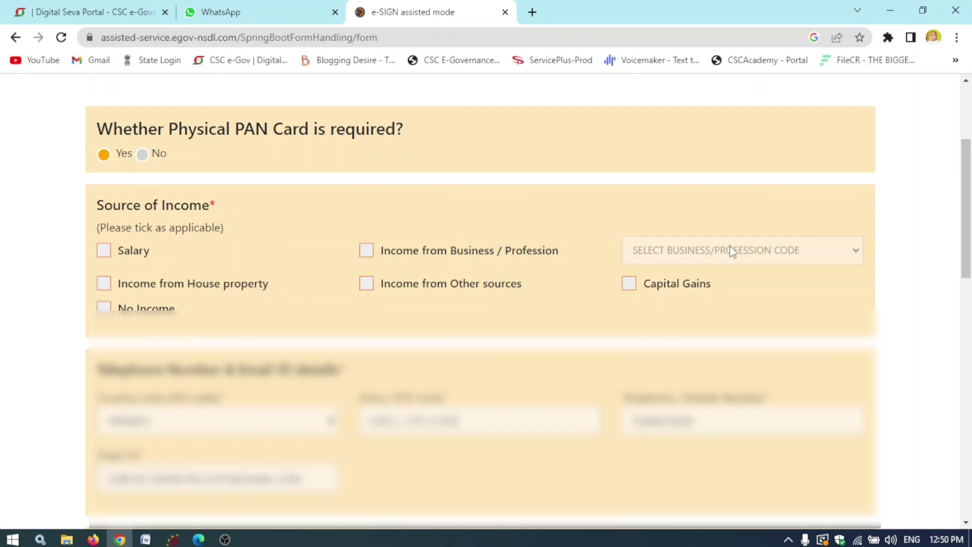
{"action": "left_click", "coordinate": [367, 283]}
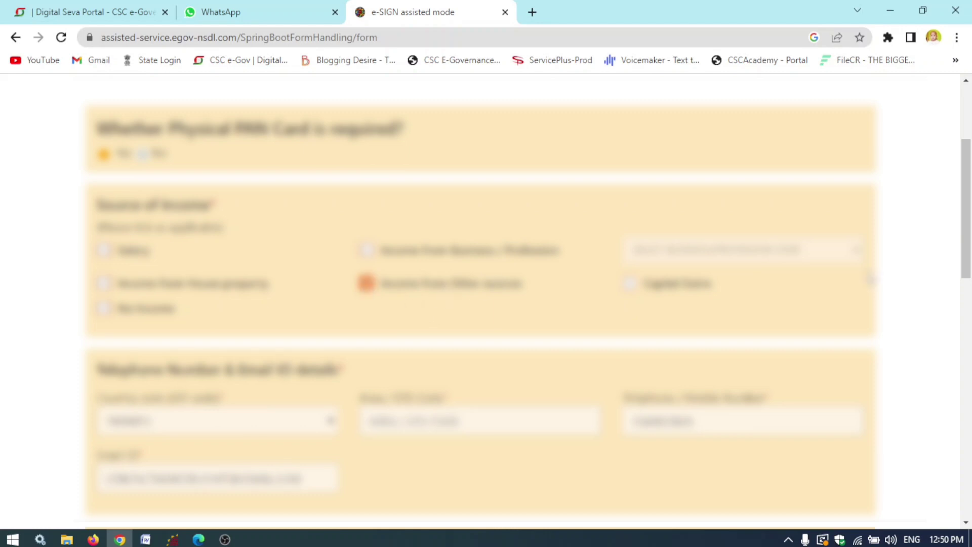
{"action": "left_click_drag", "start_coordinate": [966, 219], "coordinate": [970, 304]}
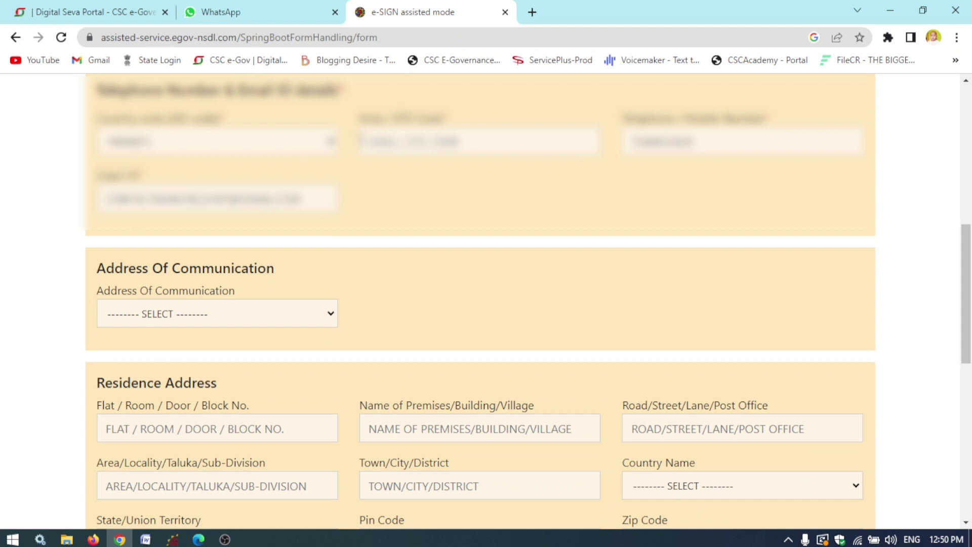
{"action": "left_click", "coordinate": [445, 141]}
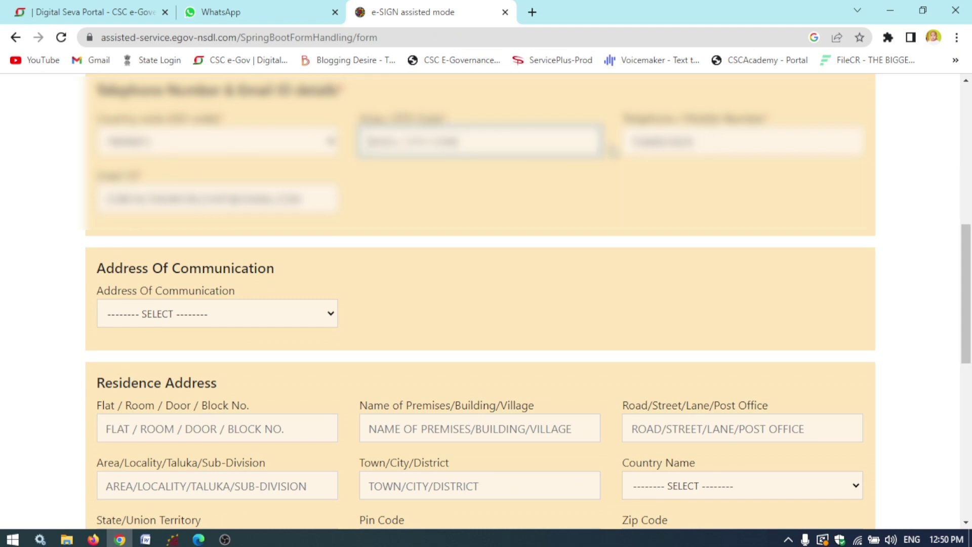
{"action": "type", "text": "0651"}
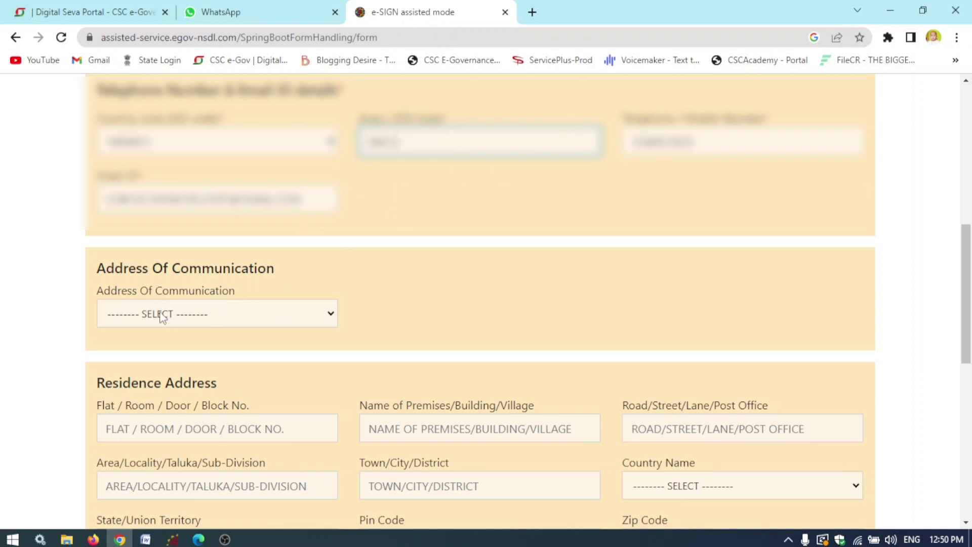
- Set RESIDENCE as the communication address and go through the residence address fields
{"action": "left_click", "coordinate": [245, 316]}
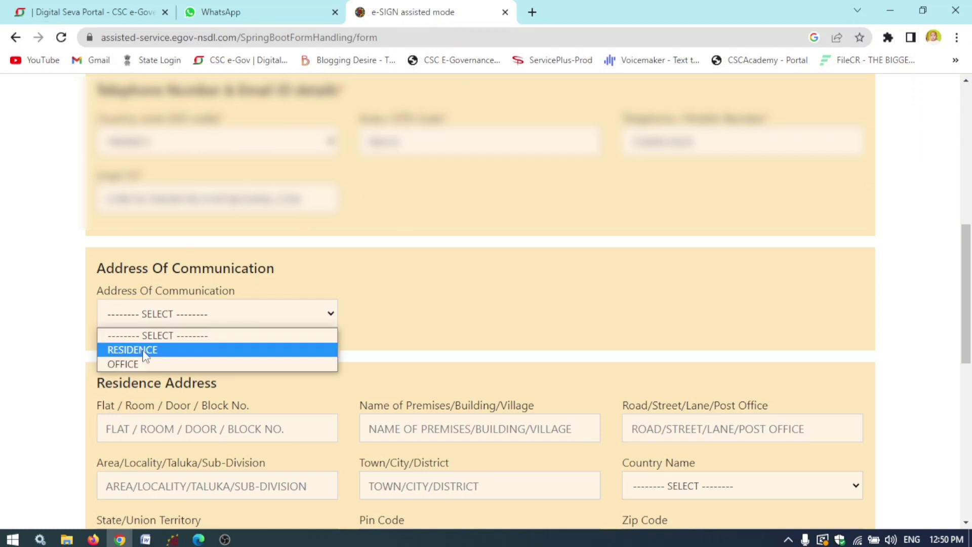
{"action": "left_click", "coordinate": [148, 350]}
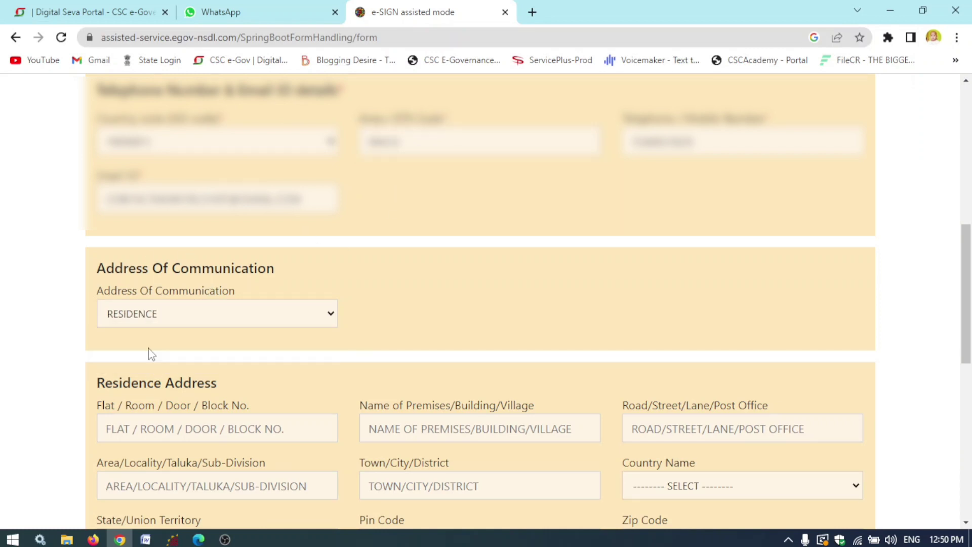
{"action": "left_click_drag", "start_coordinate": [966, 284], "coordinate": [970, 336]}
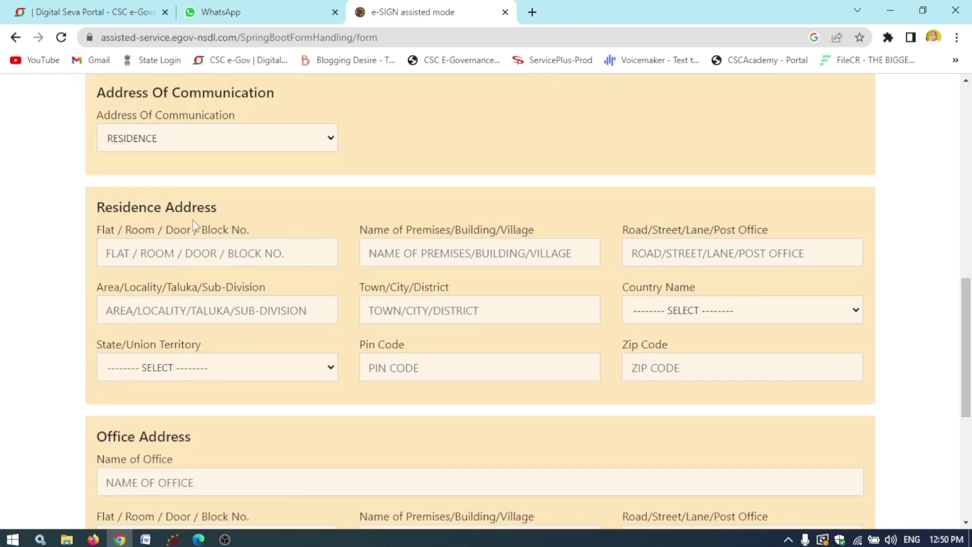
{"action": "left_click", "coordinate": [290, 251]}
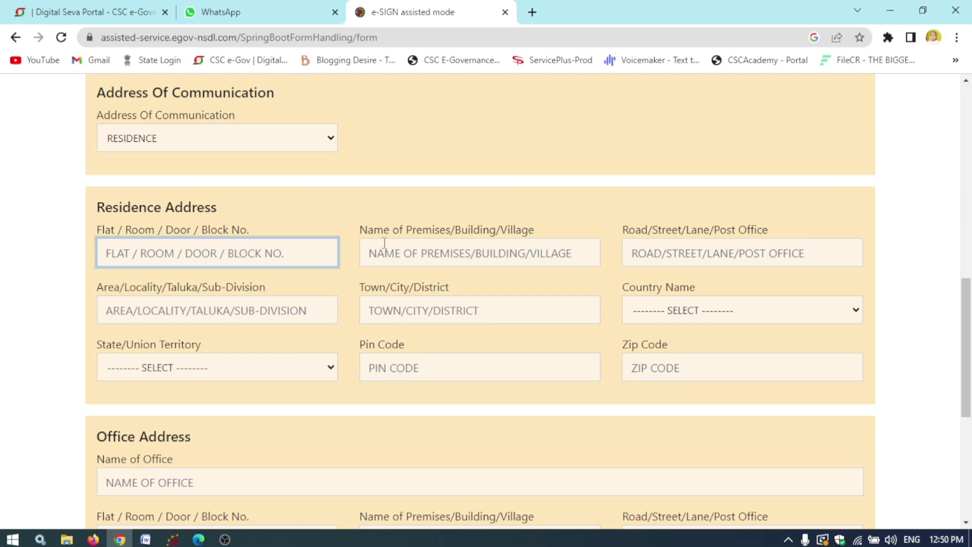
{"action": "left_click", "coordinate": [474, 260]}
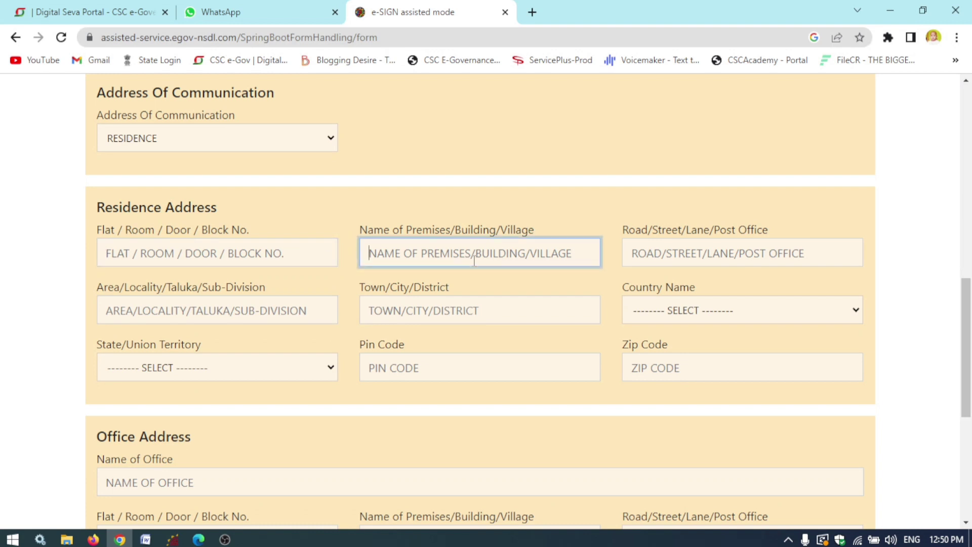
{"action": "left_click", "coordinate": [714, 249]}
{"action": "left_click", "coordinate": [232, 311]}
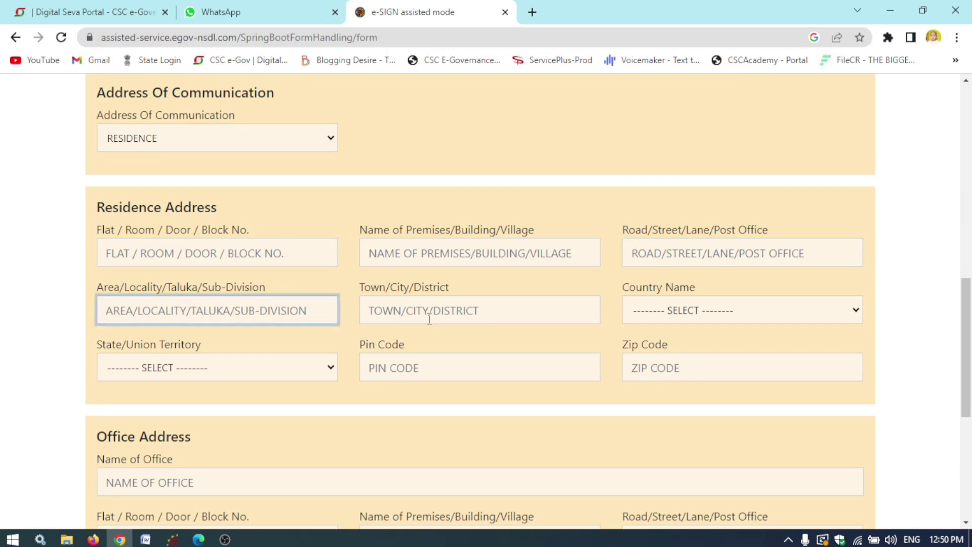
{"action": "left_click", "coordinate": [448, 306]}
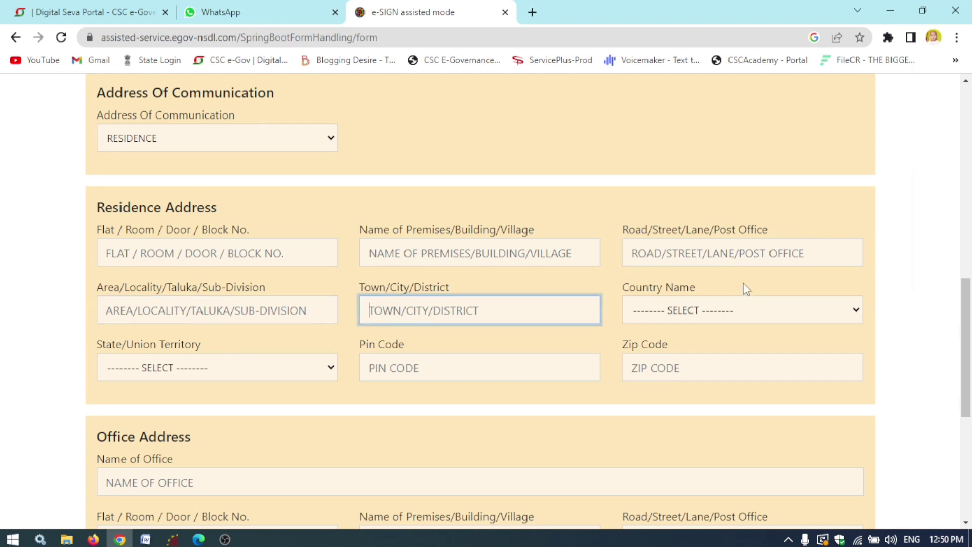
- Set the residence country to INDIA and state to JHARKHAND, and enter the pin code
{"action": "left_click", "coordinate": [735, 310]}
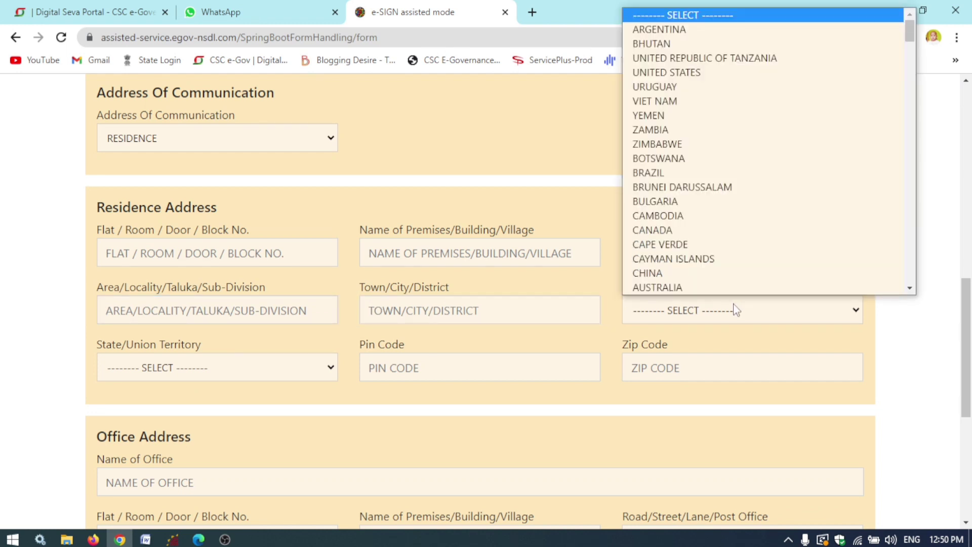
{"action": "type", "text": "in"}
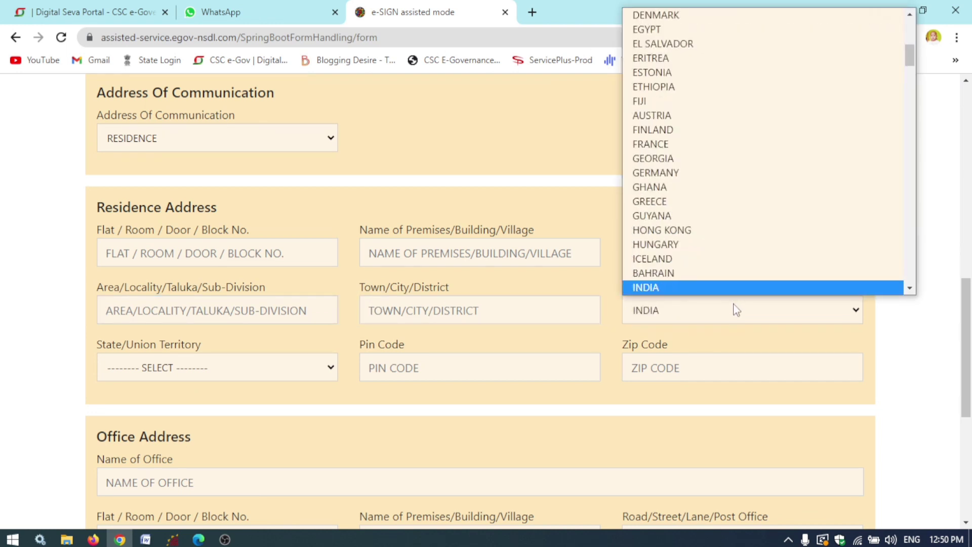
{"action": "left_click", "coordinate": [726, 288]}
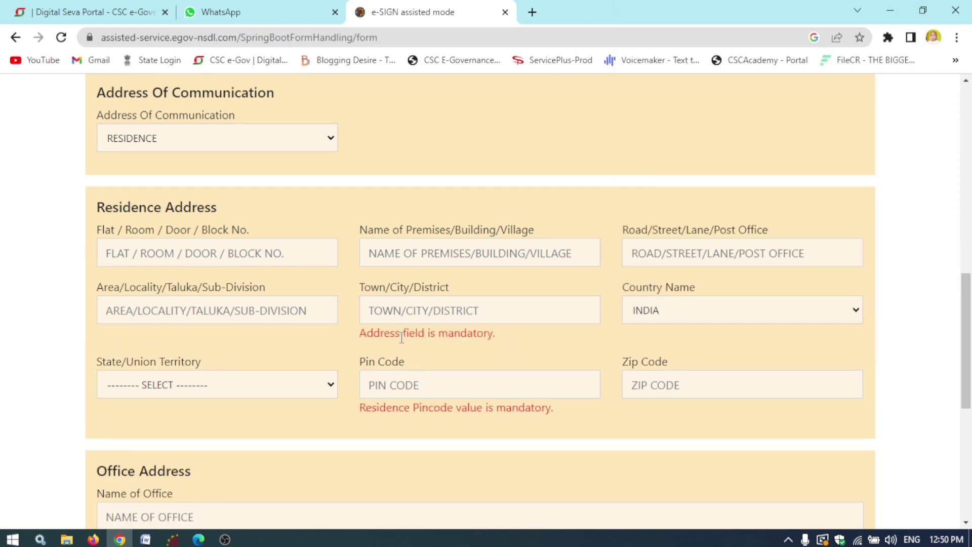
{"action": "left_click", "coordinate": [406, 316]}
{"action": "left_click", "coordinate": [250, 396]}
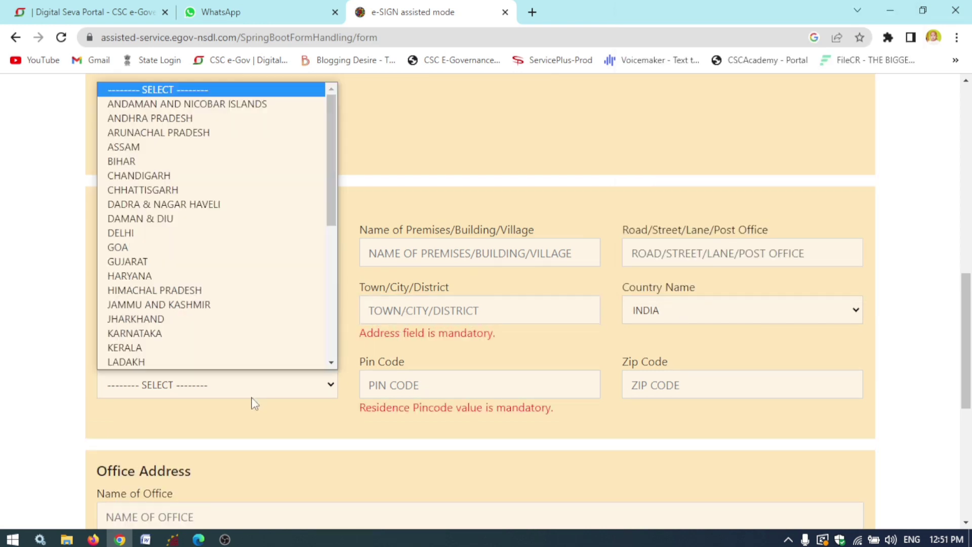
{"action": "left_click", "coordinate": [226, 319]}
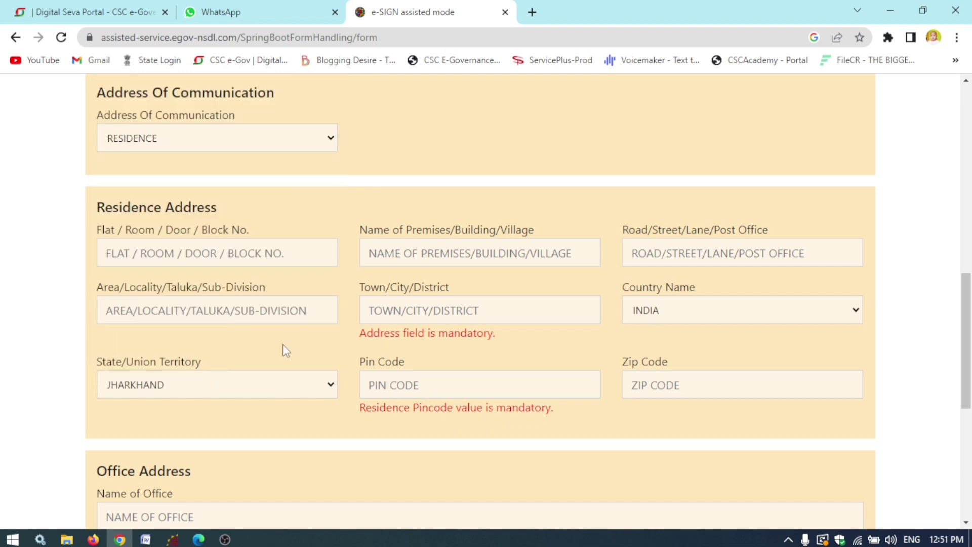
{"action": "left_click", "coordinate": [450, 391]}
{"action": "type", "text": "815351"}
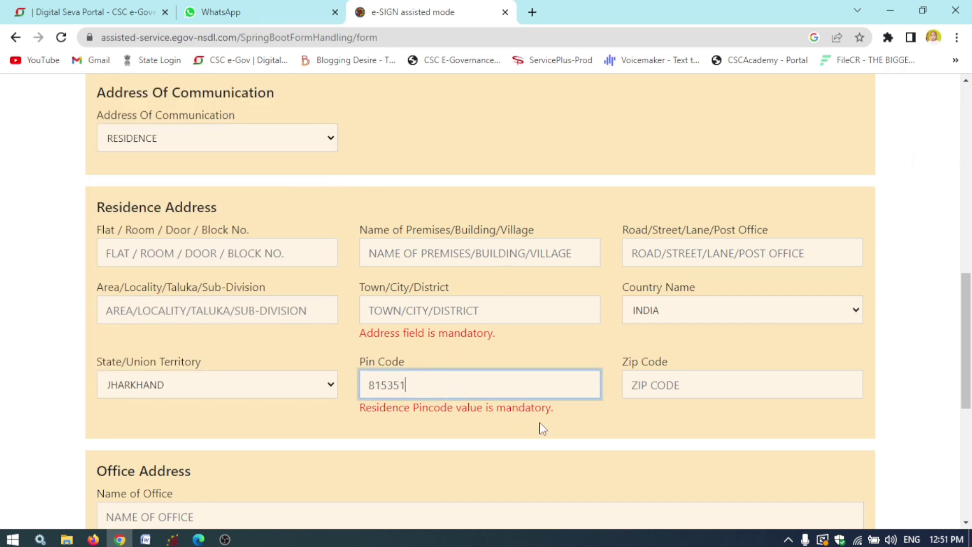
{"action": "left_click", "coordinate": [543, 429]}
- Answer No for appointing a representative assessee and advance to the AO Code step
{"action": "left_click_drag", "start_coordinate": [967, 344], "coordinate": [970, 448]}
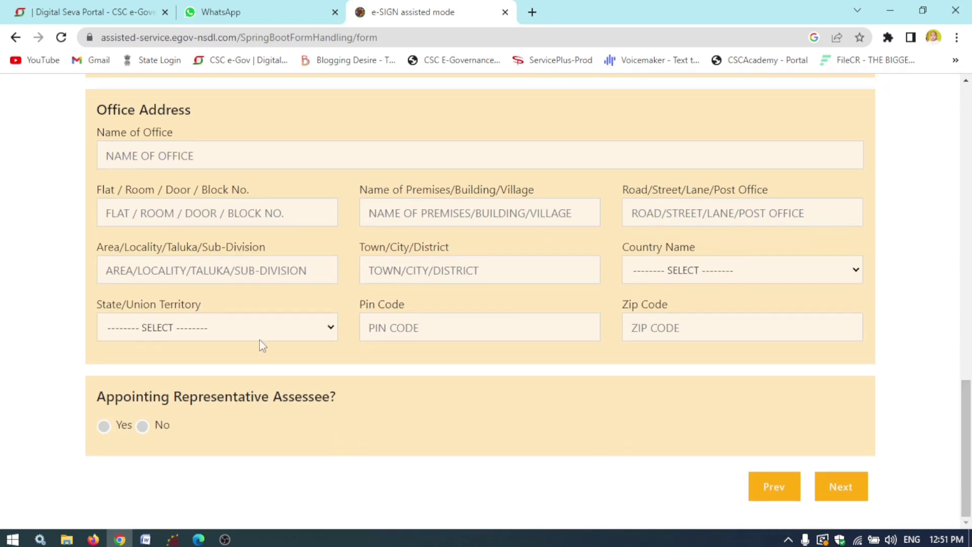
{"action": "left_click", "coordinate": [142, 427]}
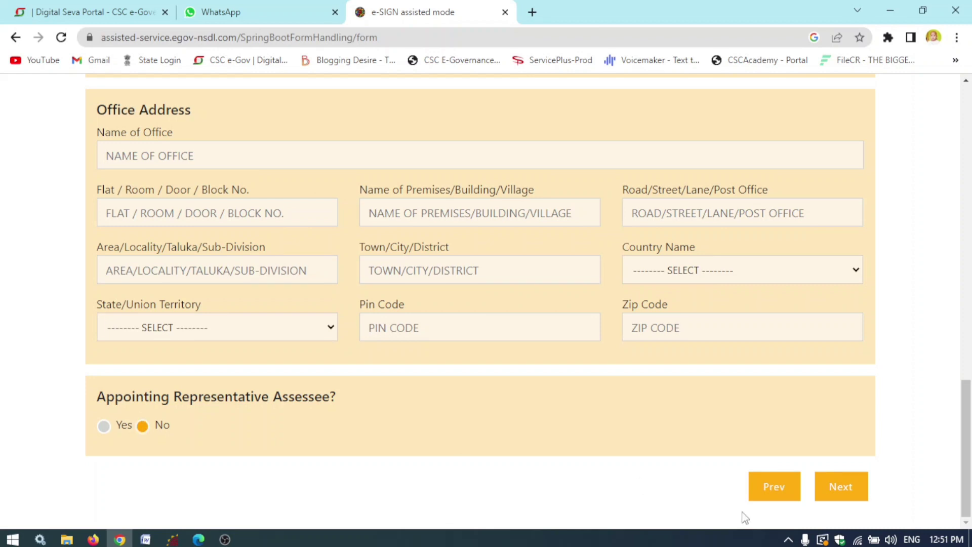
{"action": "left_click", "coordinate": [848, 487]}
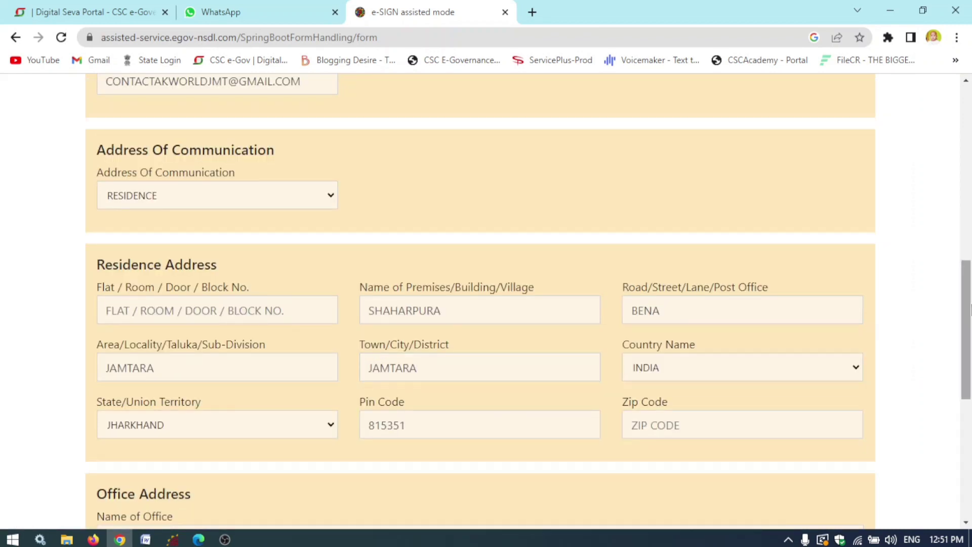
{"action": "scroll", "coordinate": [873, 326], "scroll_direction": "down", "scroll_amount": 8}
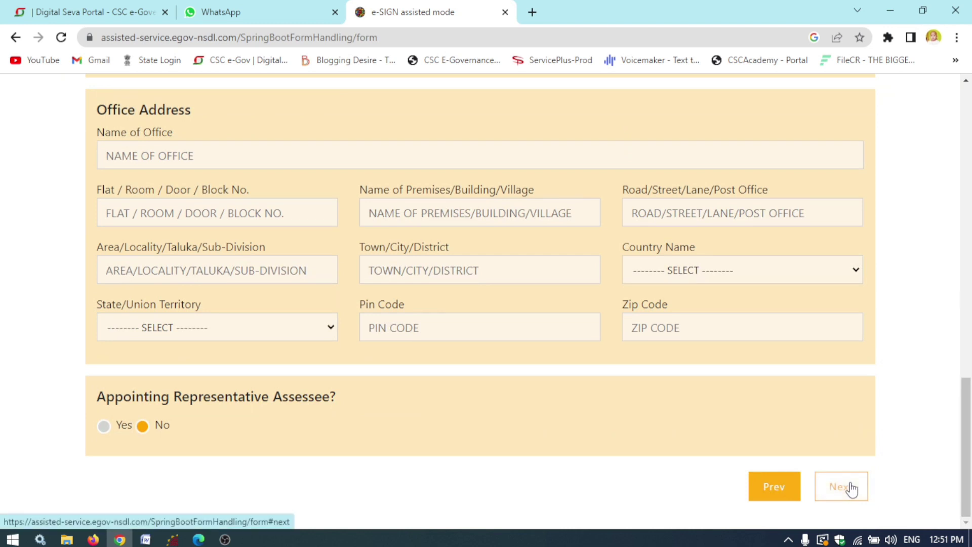
{"action": "left_click", "coordinate": [851, 488]}
- Look up the AO code for Indian Citizens in JHARKHAND, DEOGARH and pick ITO WARD 3(1), DEOGHAR
{"action": "scroll", "coordinate": [971, 243], "scroll_direction": "down", "scroll_amount": 2}
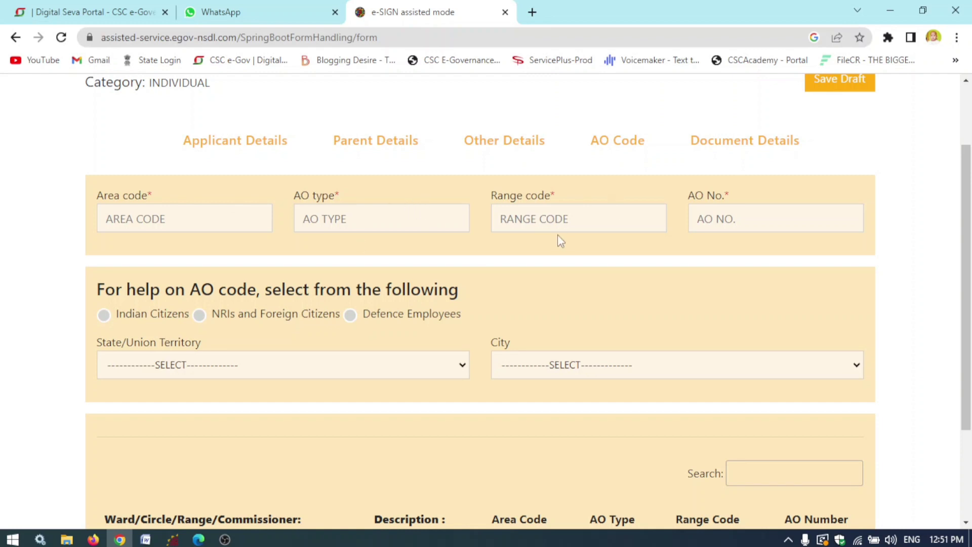
{"action": "left_click", "coordinate": [792, 212]}
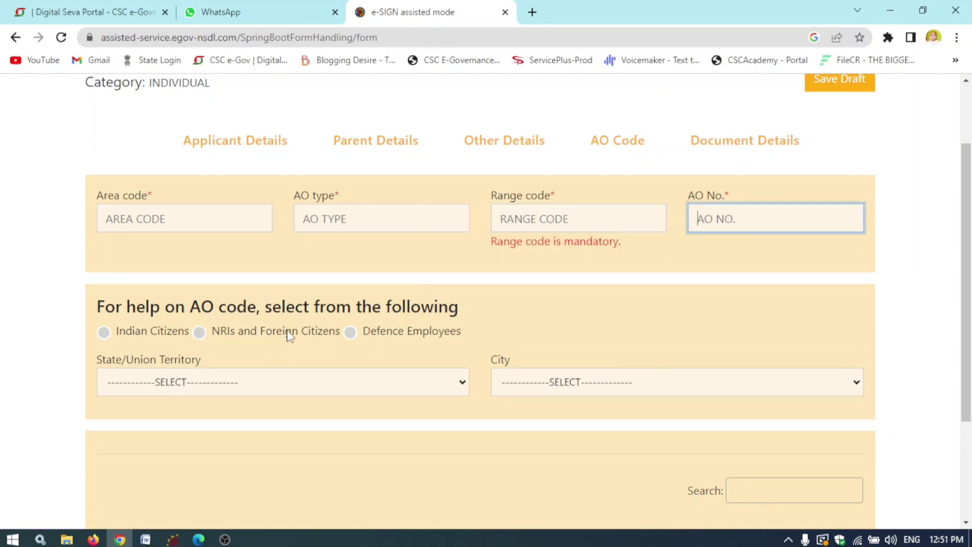
{"action": "left_click", "coordinate": [105, 333]}
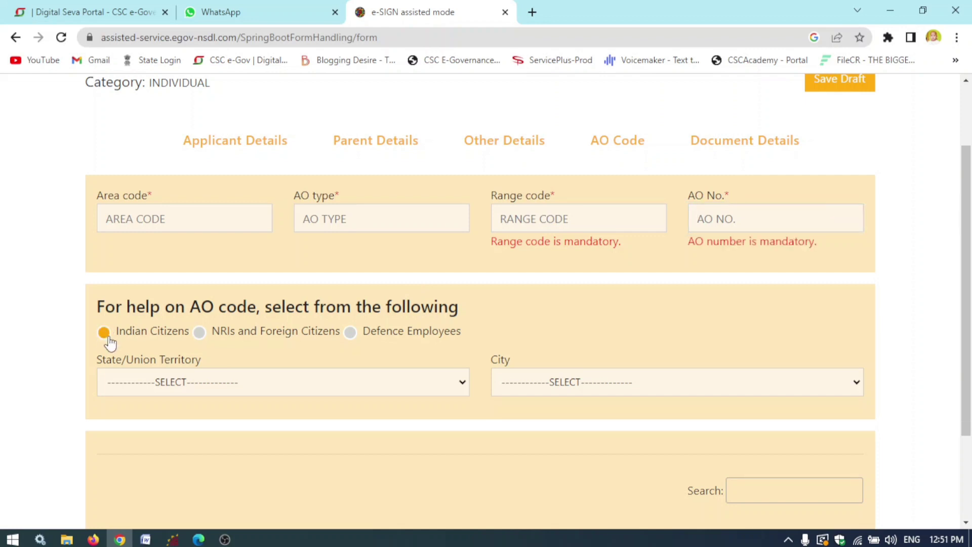
{"action": "left_click", "coordinate": [216, 385]}
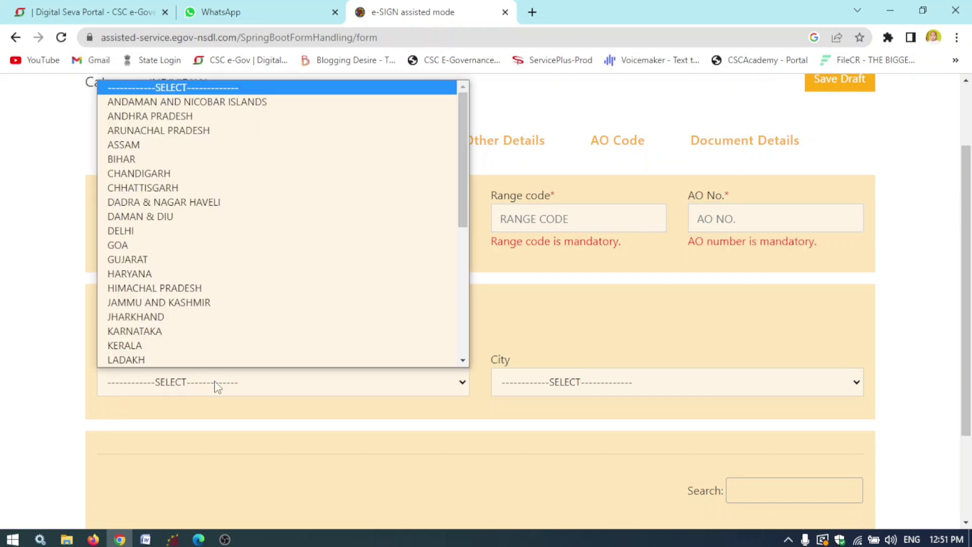
{"action": "left_click", "coordinate": [181, 317]}
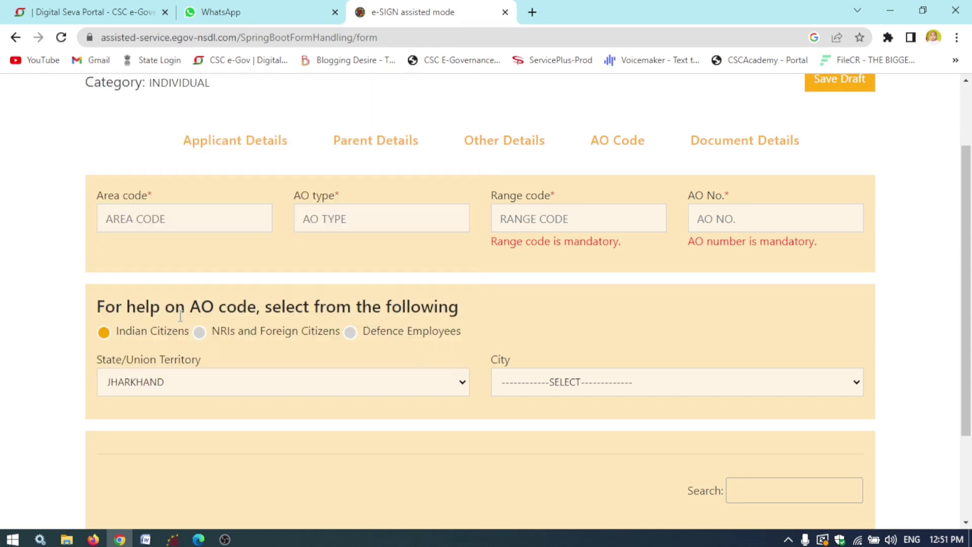
{"action": "left_click", "coordinate": [698, 388]}
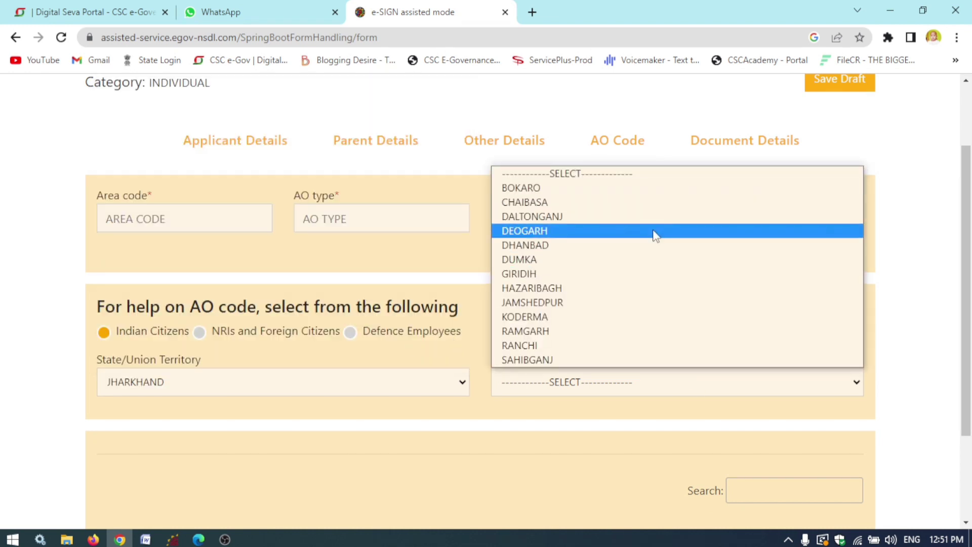
{"action": "left_click", "coordinate": [656, 232]}
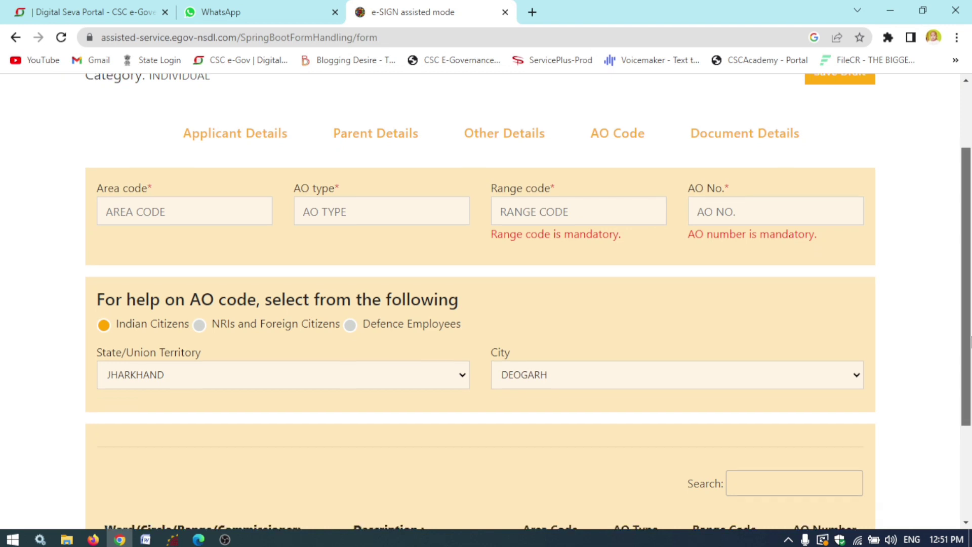
{"action": "scroll", "coordinate": [966, 327], "scroll_direction": "down", "scroll_amount": 3}
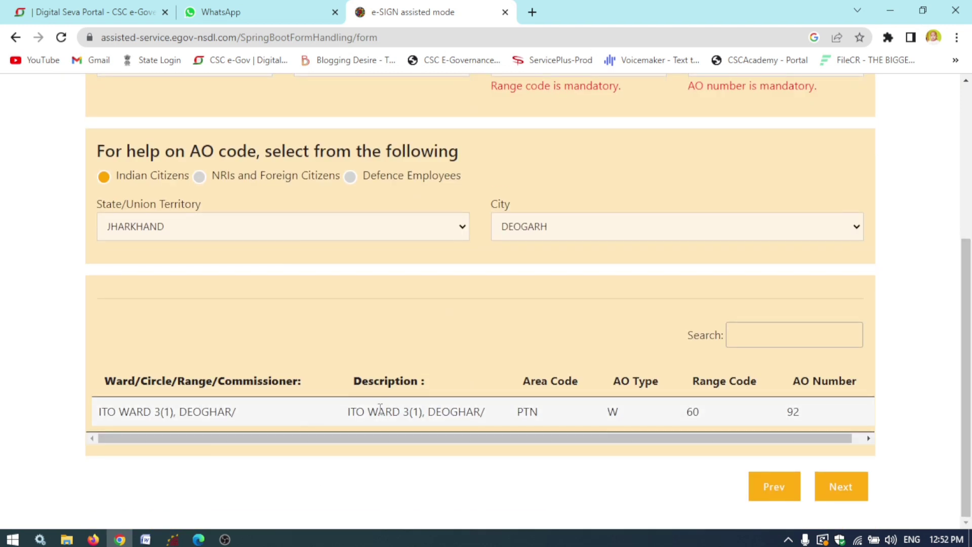
{"action": "left_click", "coordinate": [532, 412]}
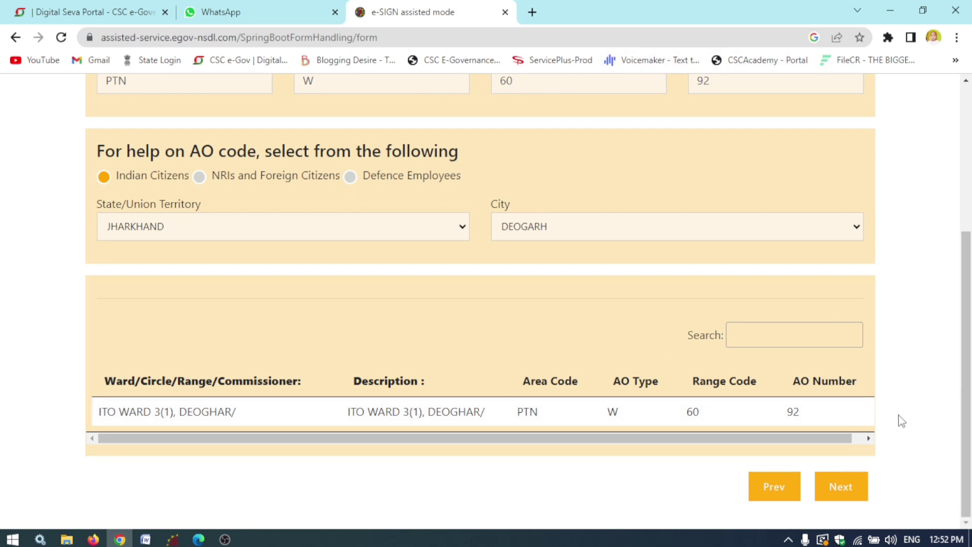
- Advance to Document Details and set AADHAAR Card as proof of identity, address and DOB
{"action": "left_click", "coordinate": [844, 494]}
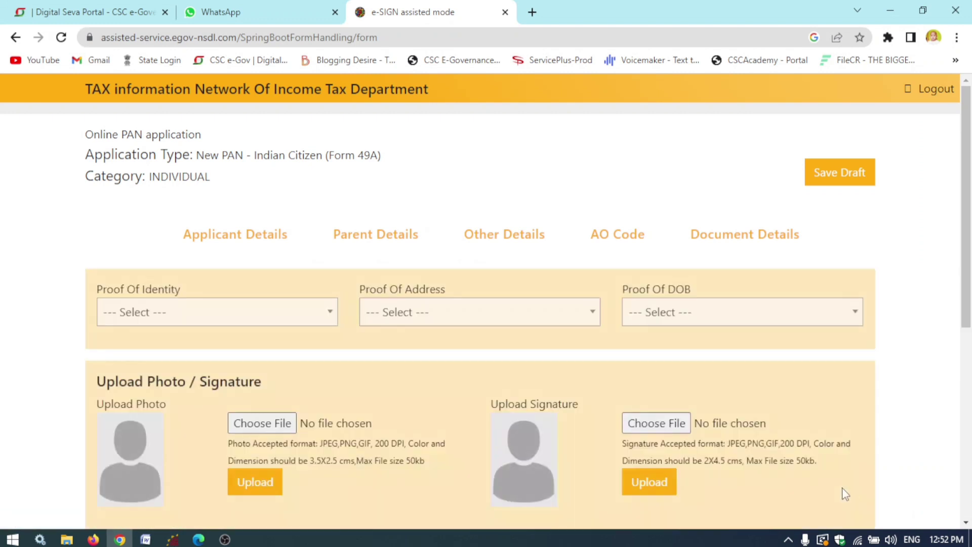
{"action": "left_click_drag", "start_coordinate": [967, 209], "coordinate": [970, 270]}
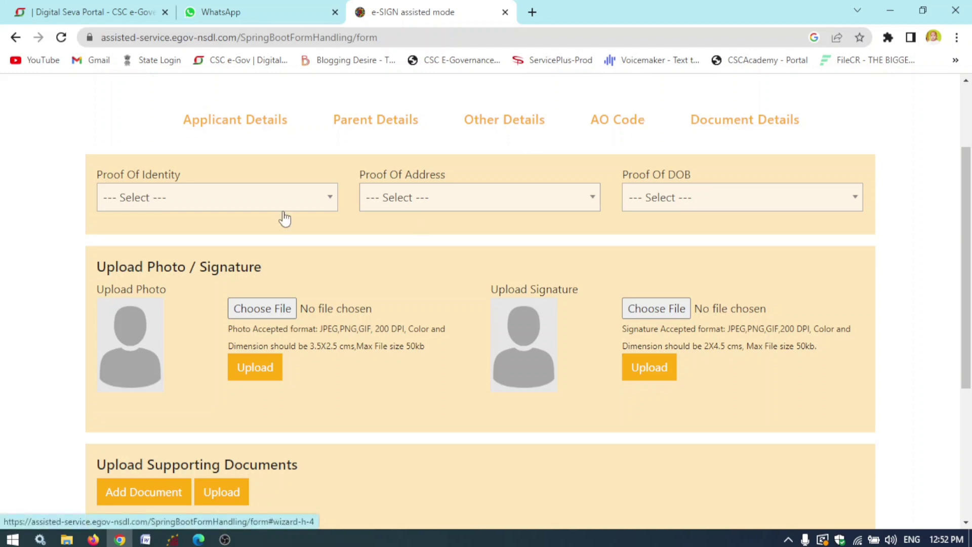
{"action": "left_click", "coordinate": [248, 200]}
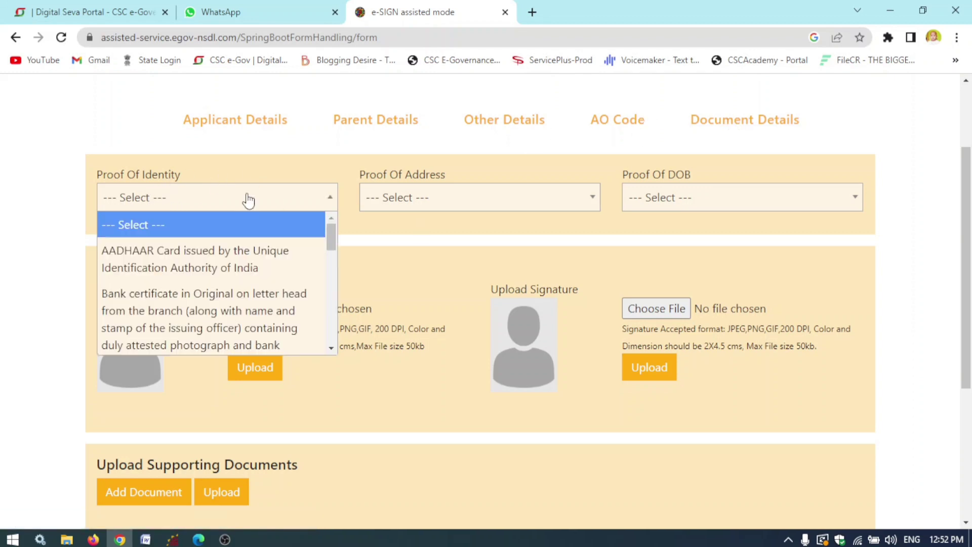
{"action": "left_click", "coordinate": [198, 259]}
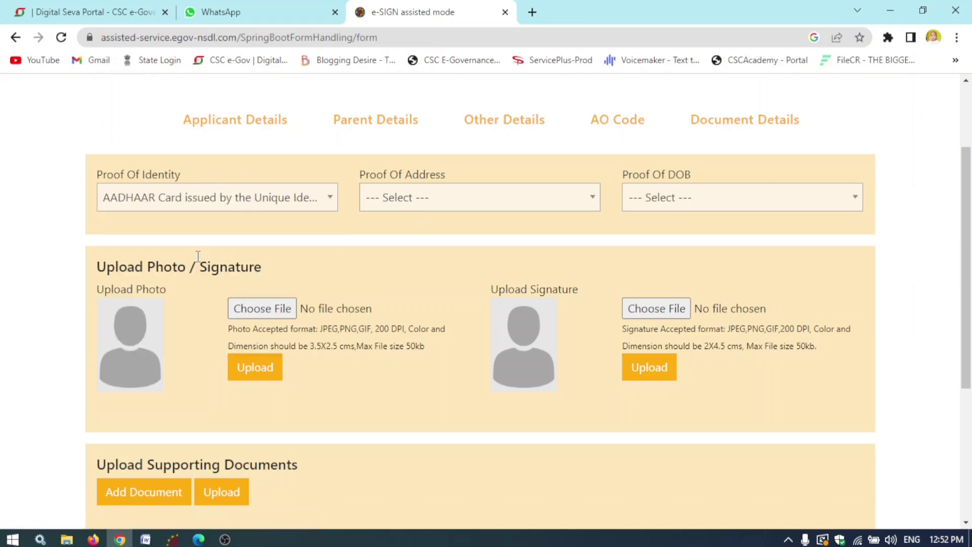
{"action": "left_click", "coordinate": [440, 196]}
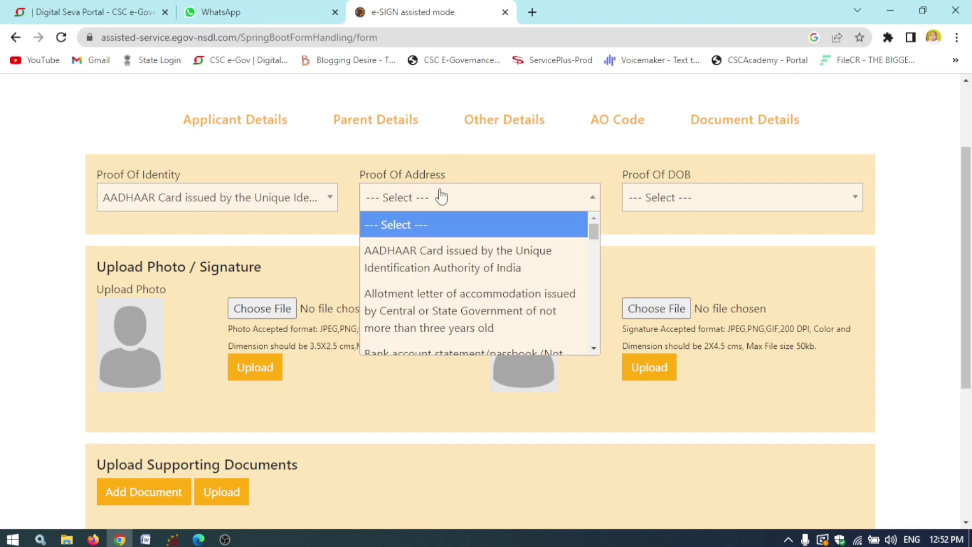
{"action": "left_click", "coordinate": [430, 265]}
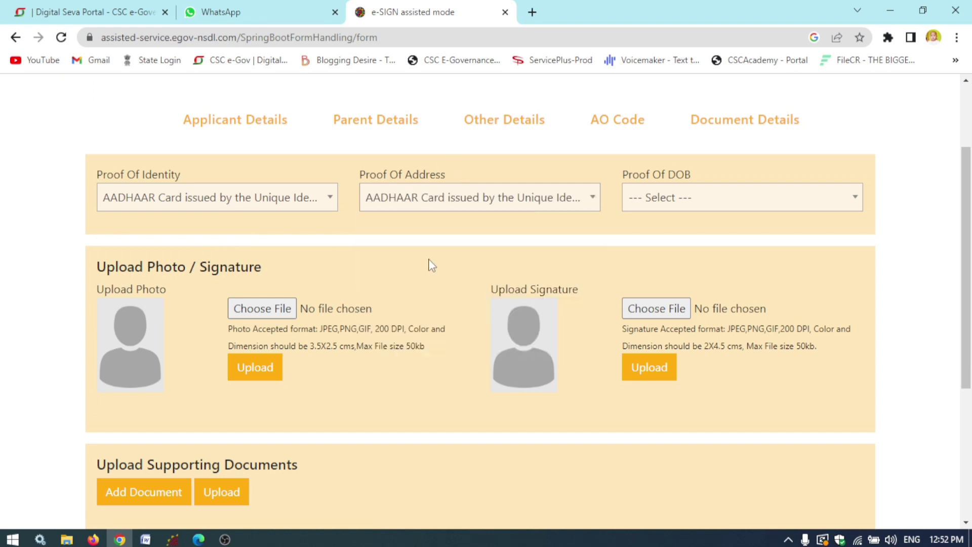
{"action": "left_click", "coordinate": [703, 196]}
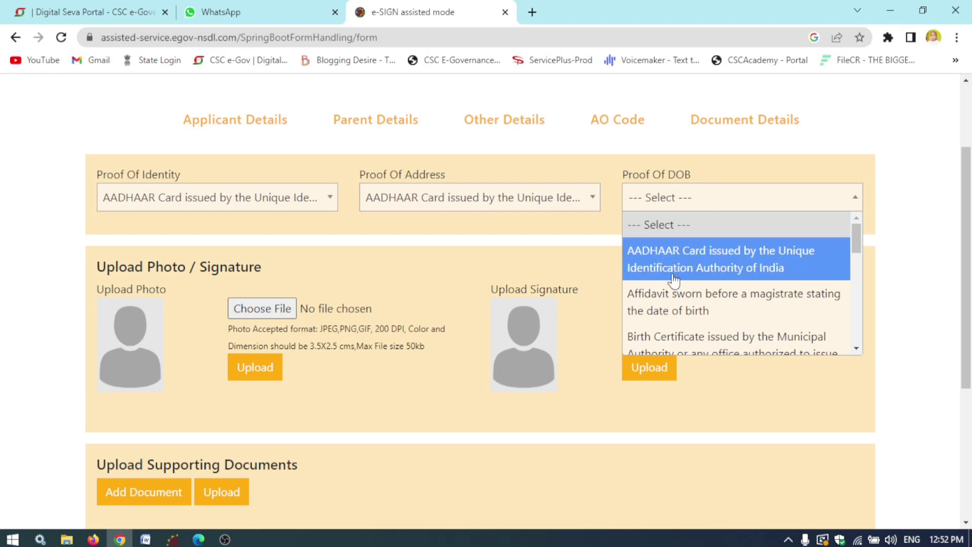
{"action": "left_click", "coordinate": [735, 262]}
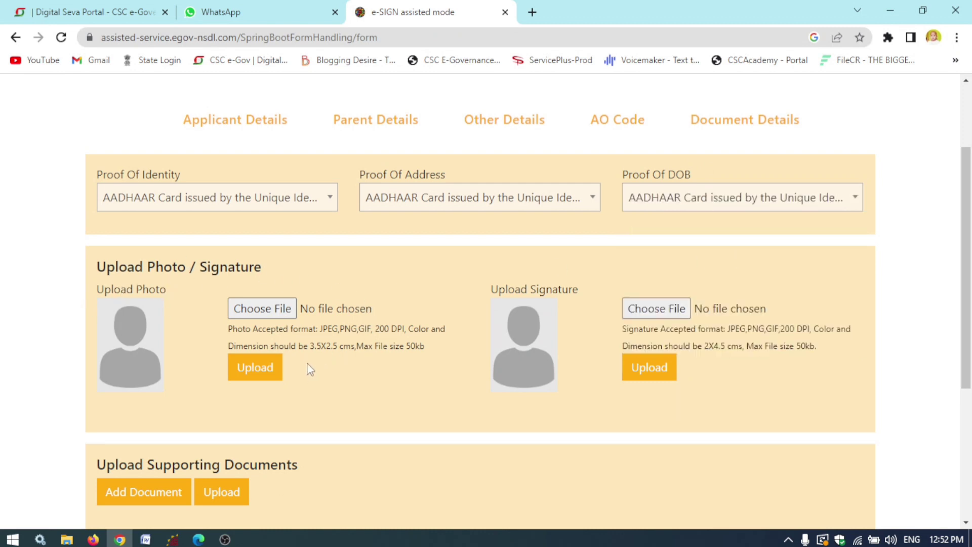
- Highlight the photo and signature size requirements, then scroll to the upload fields
{"action": "left_click_drag", "start_coordinate": [308, 348], "coordinate": [405, 348]}
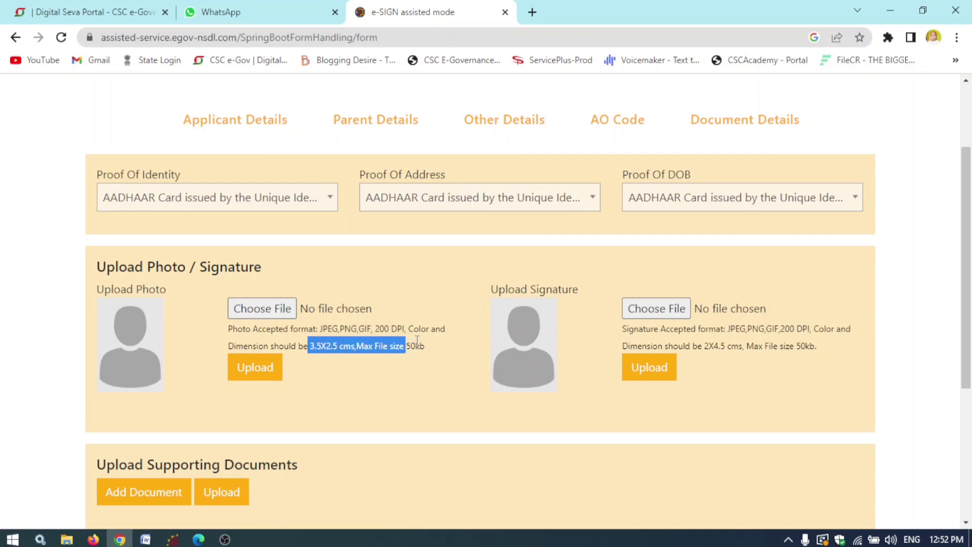
{"action": "left_click", "coordinate": [419, 343]}
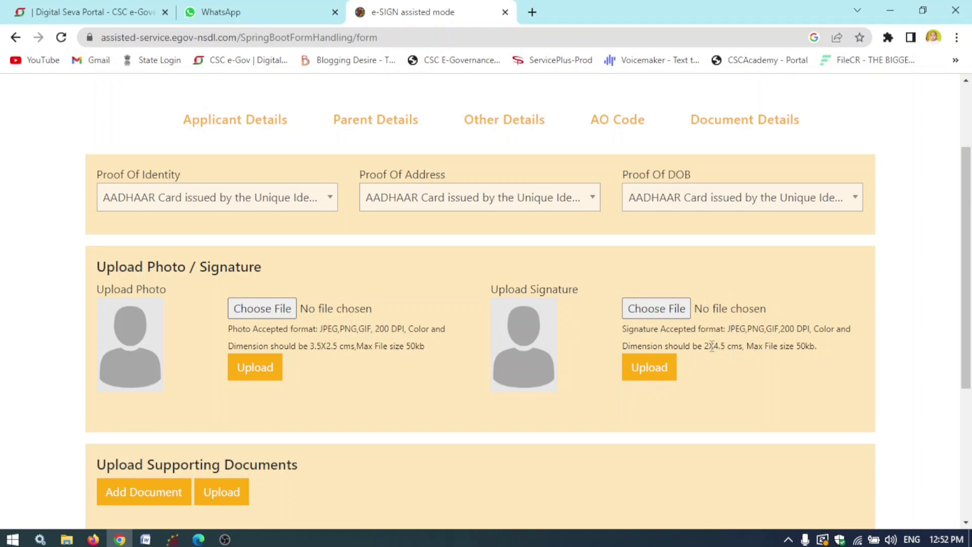
{"action": "left_click_drag", "start_coordinate": [701, 346], "coordinate": [817, 351]}
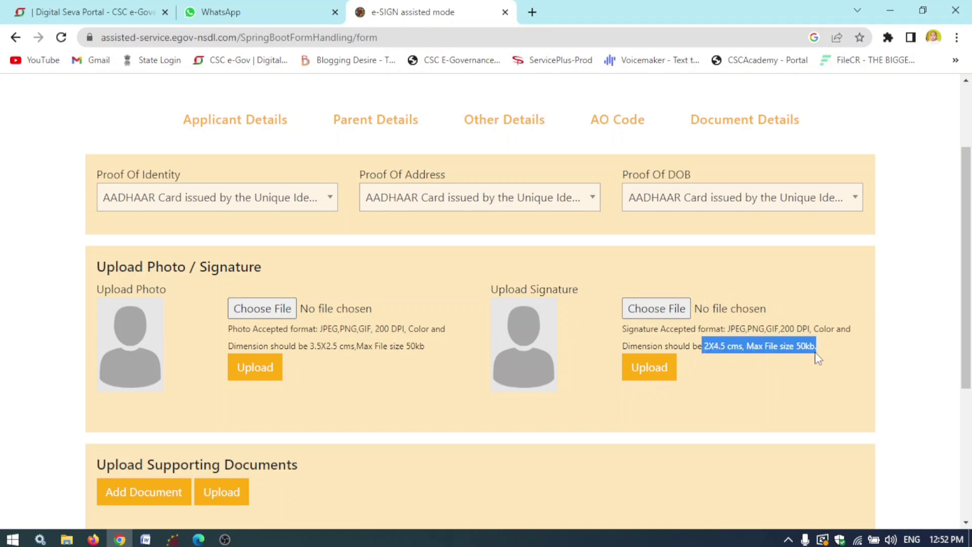
{"action": "left_click", "coordinate": [421, 355]}
{"action": "left_click_drag", "start_coordinate": [968, 281], "coordinate": [969, 323]}
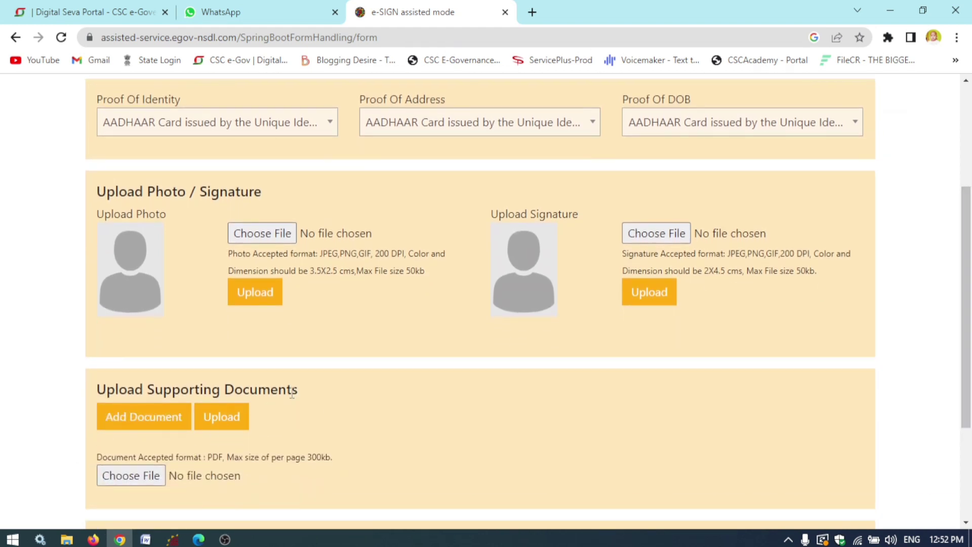
- Upload the applicant's photo chosen from the Downloads folder
{"action": "left_click", "coordinate": [263, 235]}
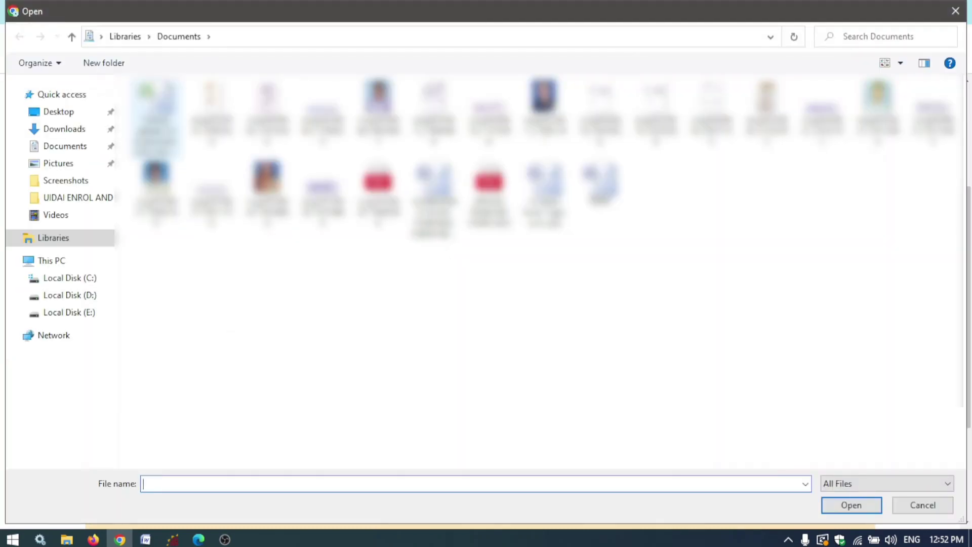
{"action": "left_click", "coordinate": [69, 130]}
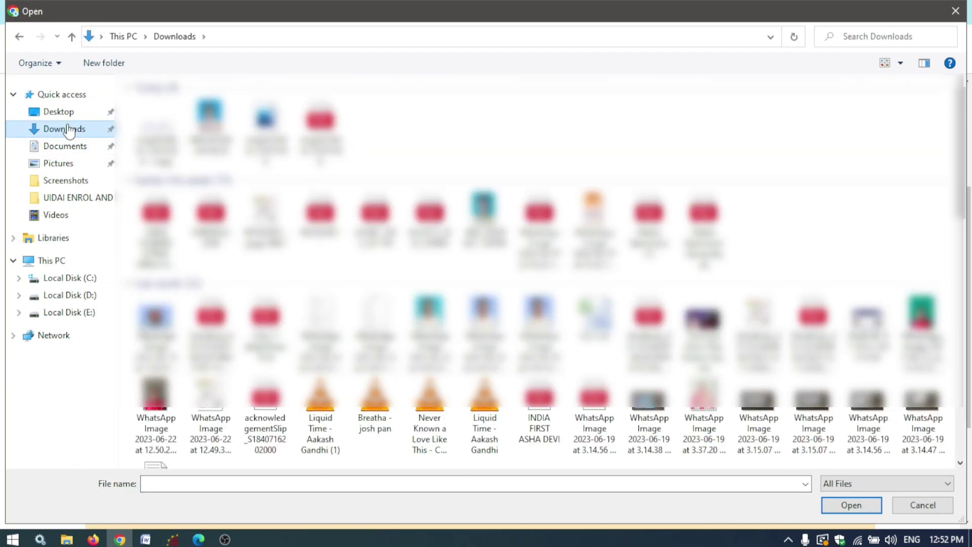
{"action": "left_click", "coordinate": [210, 126]}
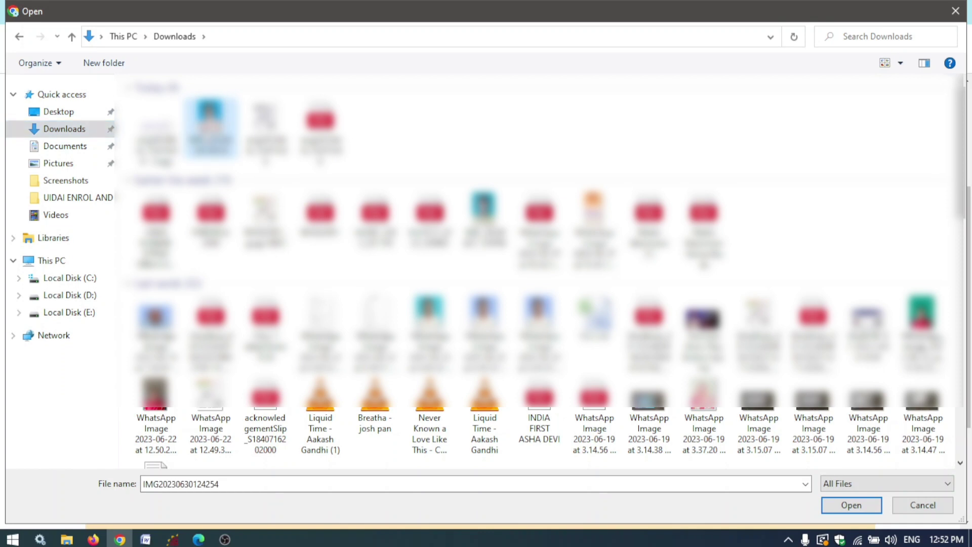
{"action": "left_click", "coordinate": [861, 506]}
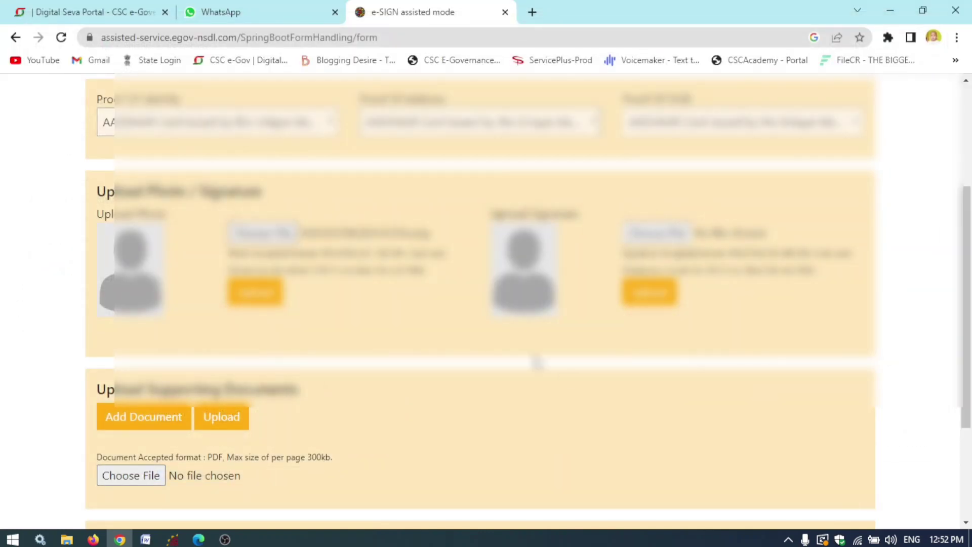
{"action": "left_click", "coordinate": [264, 299]}
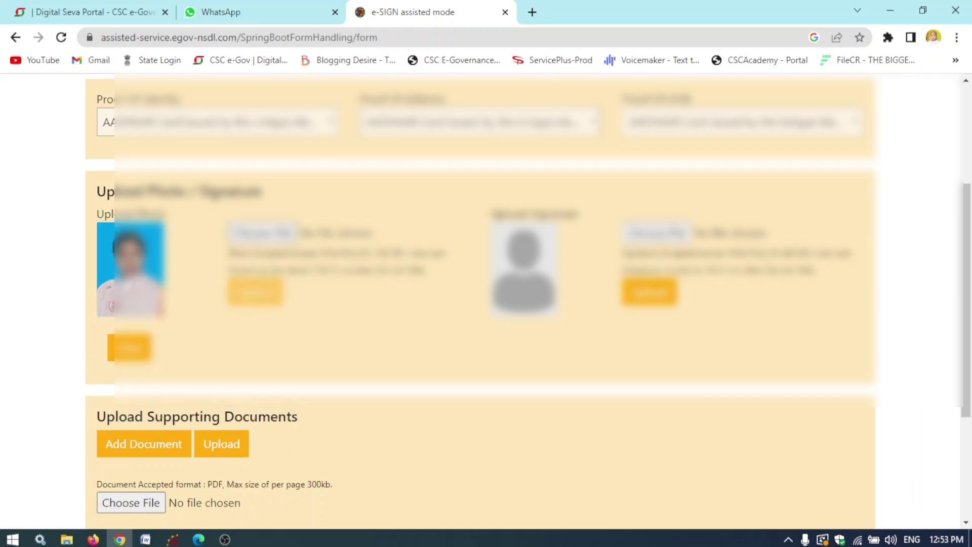
- Upload the applicant's signature image from Downloads
{"action": "left_click", "coordinate": [673, 231]}
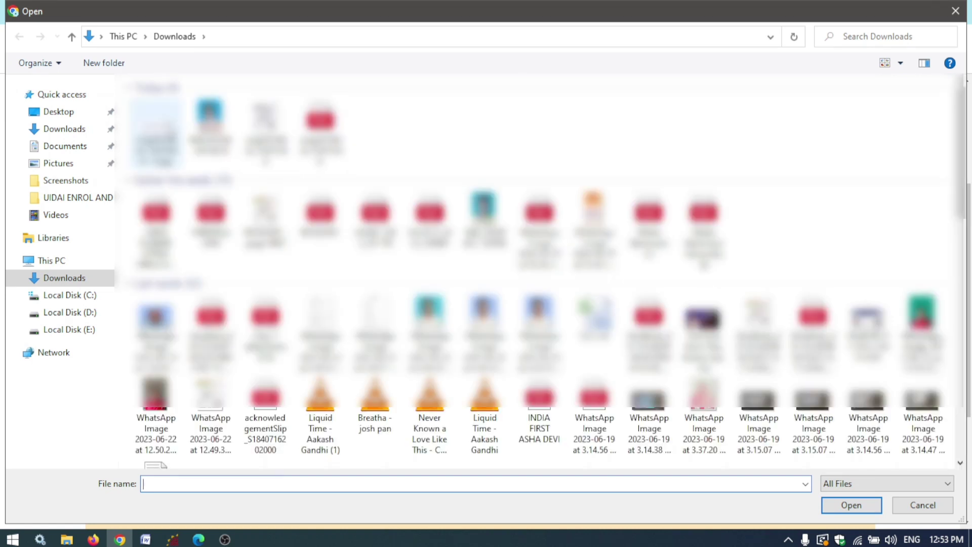
{"action": "left_click", "coordinate": [156, 133]}
{"action": "left_click", "coordinate": [850, 505]}
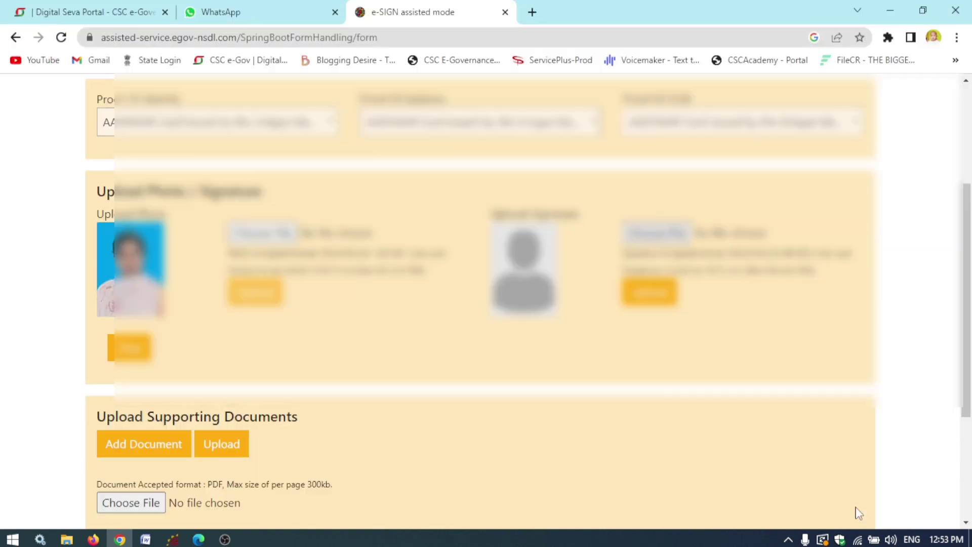
{"action": "left_click", "coordinate": [648, 302]}
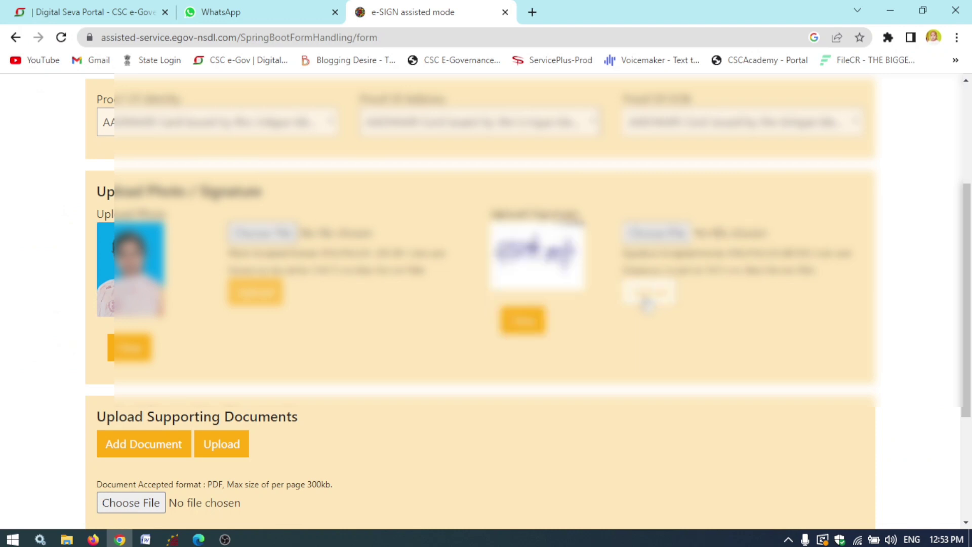
- Attach the supporting PDF under Upload Supporting Documents
{"action": "scroll", "coordinate": [970, 304], "scroll_direction": "down", "scroll_amount": 3}
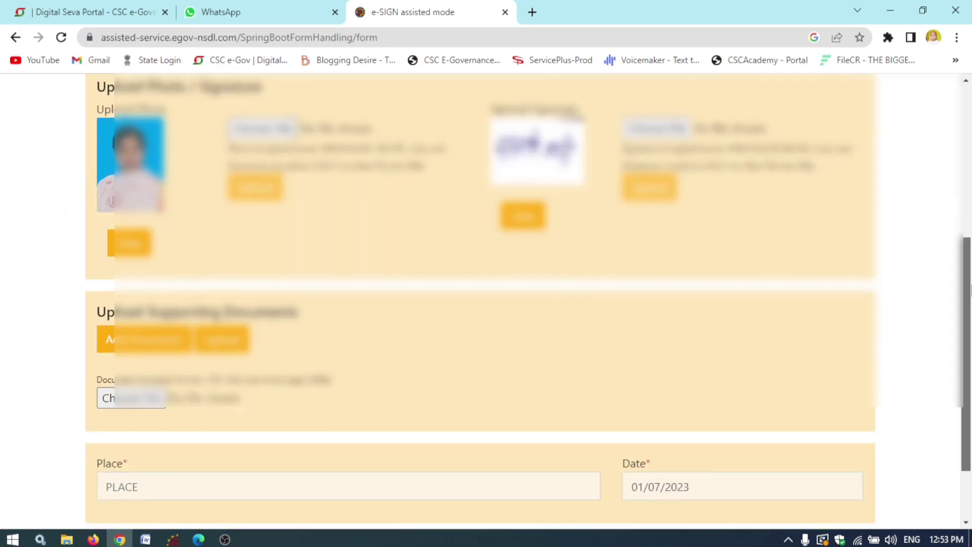
{"action": "scroll", "coordinate": [970, 304], "scroll_direction": "down", "scroll_amount": 1}
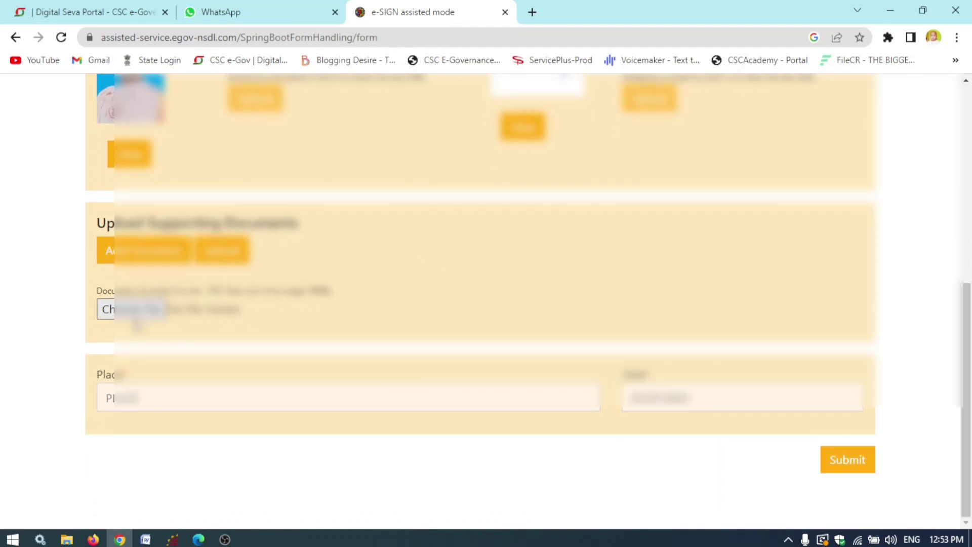
{"action": "left_click", "coordinate": [141, 314]}
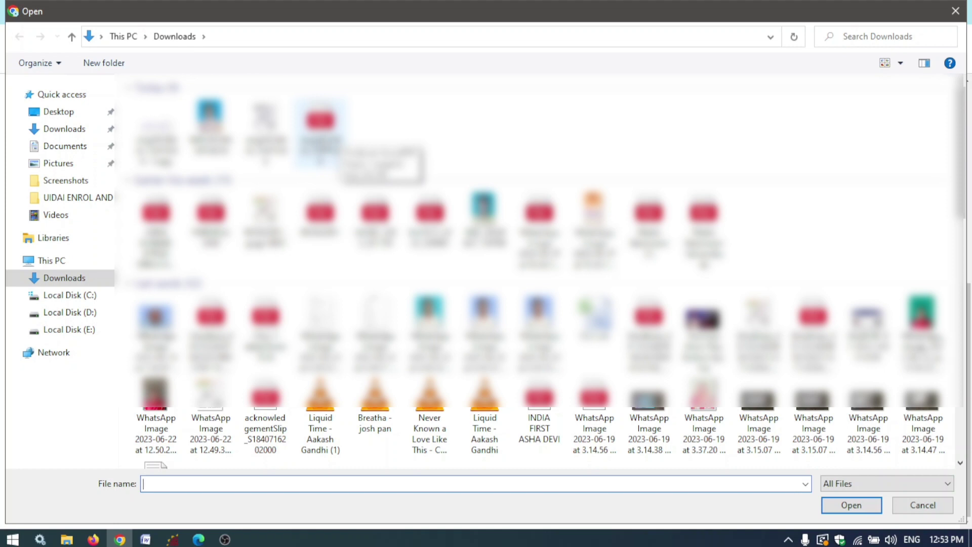
{"action": "key", "text": "Escape"}
- Enter SHAHARPURA as the Place and submit the PAN form
{"action": "left_click", "coordinate": [205, 429]}
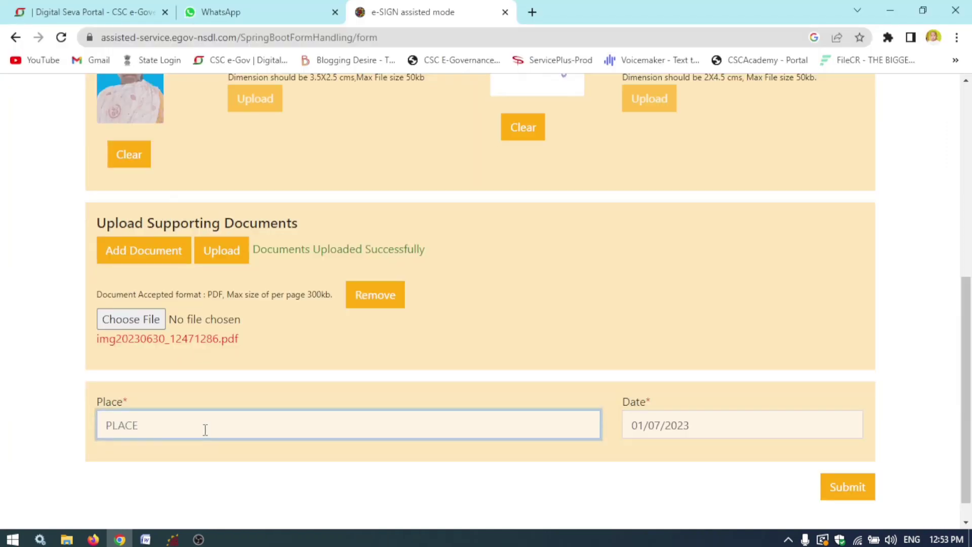
{"action": "type", "text": "SHAHARPURA"}
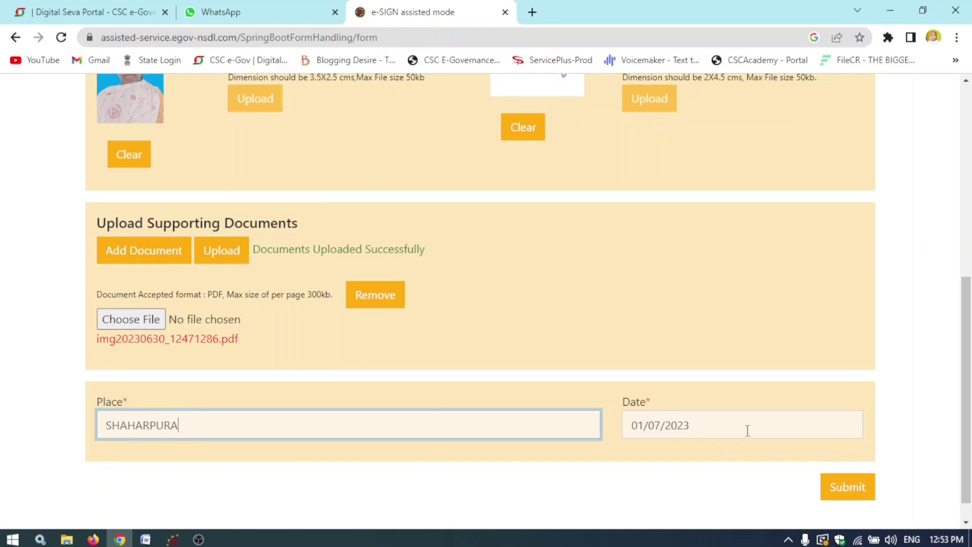
{"action": "left_click", "coordinate": [853, 505]}
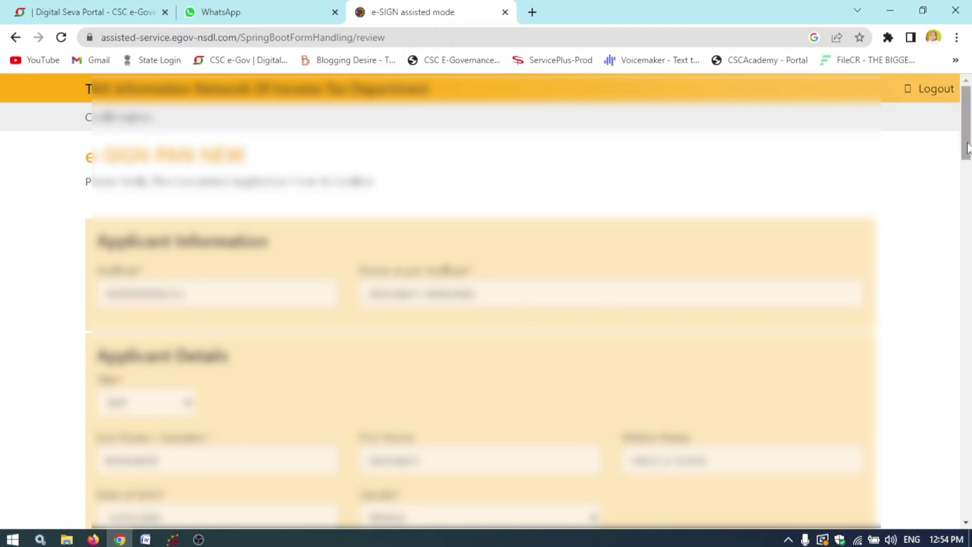
- Review the photo, signature, PDF, AO code and place, then confirm to proceed to e-Sign Authentication
{"action": "scroll", "coordinate": [970, 172], "scroll_direction": "down", "scroll_amount": 5}
{"action": "left_click_drag", "start_coordinate": [970, 190], "coordinate": [971, 522]}
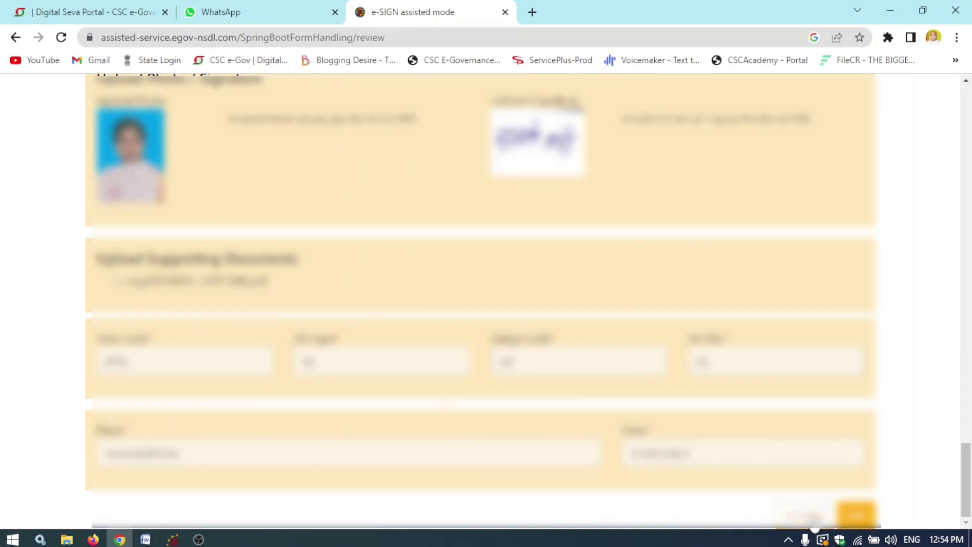
{"action": "left_click", "coordinate": [814, 526]}
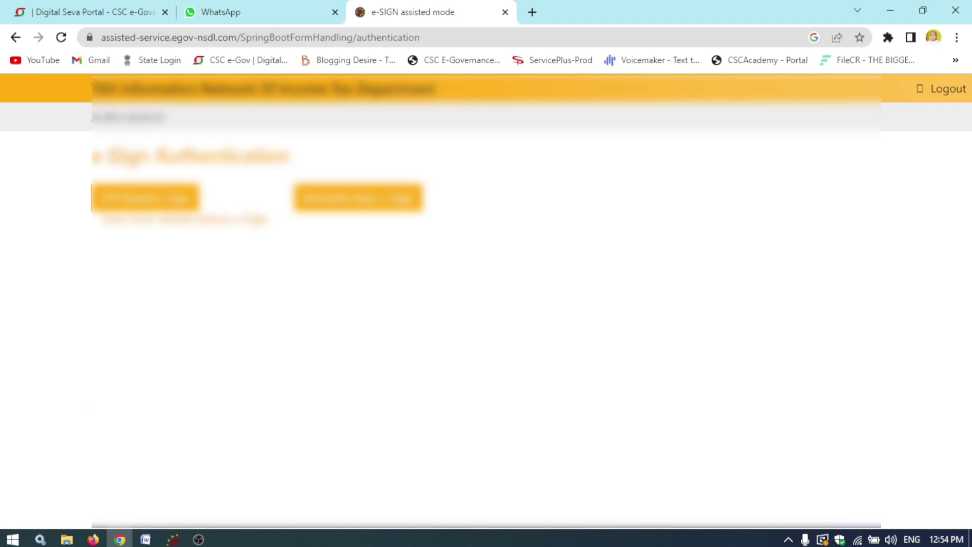
- Choose OTP Based e-Sign on the e-Sign Authentication page
{"action": "left_click_drag", "start_coordinate": [92, 157], "coordinate": [283, 157]}
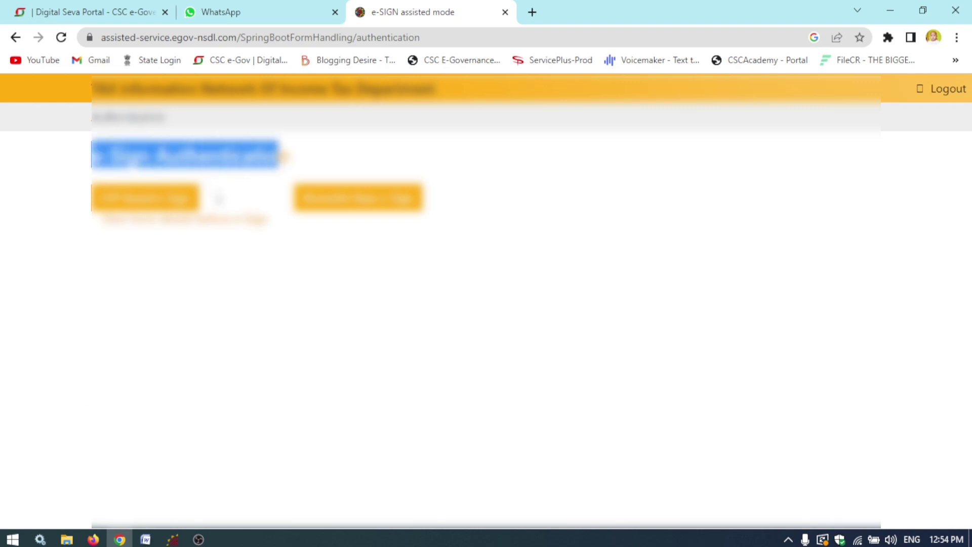
{"action": "left_click", "coordinate": [219, 202]}
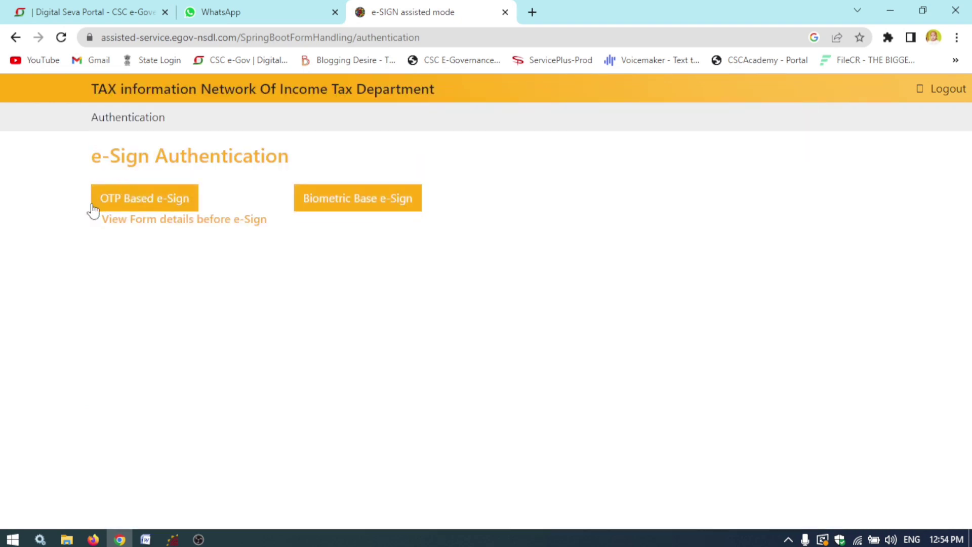
{"action": "left_click", "coordinate": [145, 208]}
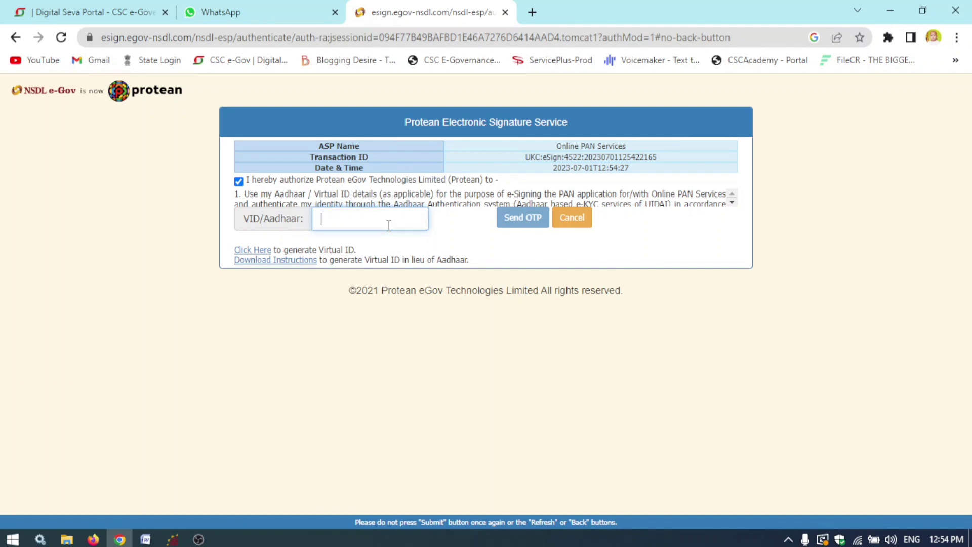
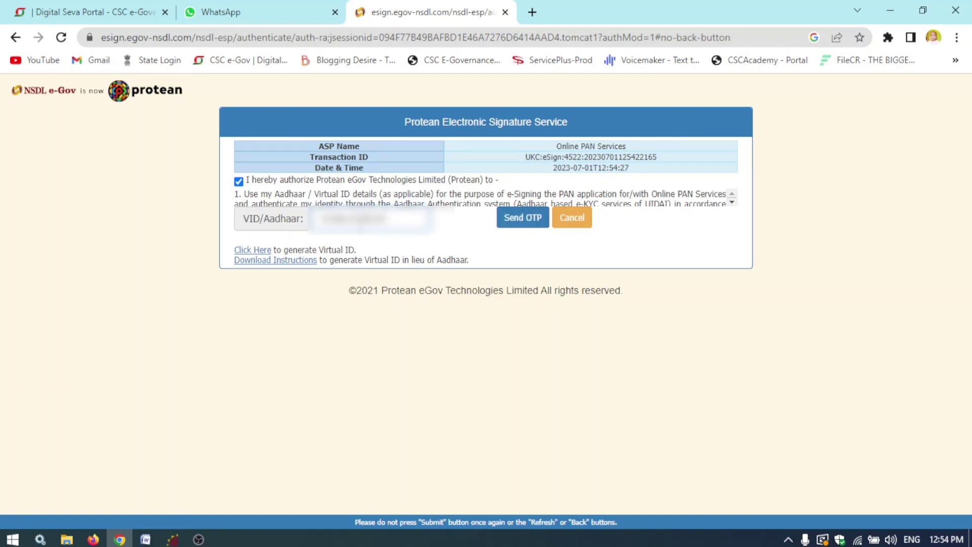
- Enter the applicant's Aadhaar number and request an OTP
{"action": "left_click", "coordinate": [529, 220]}
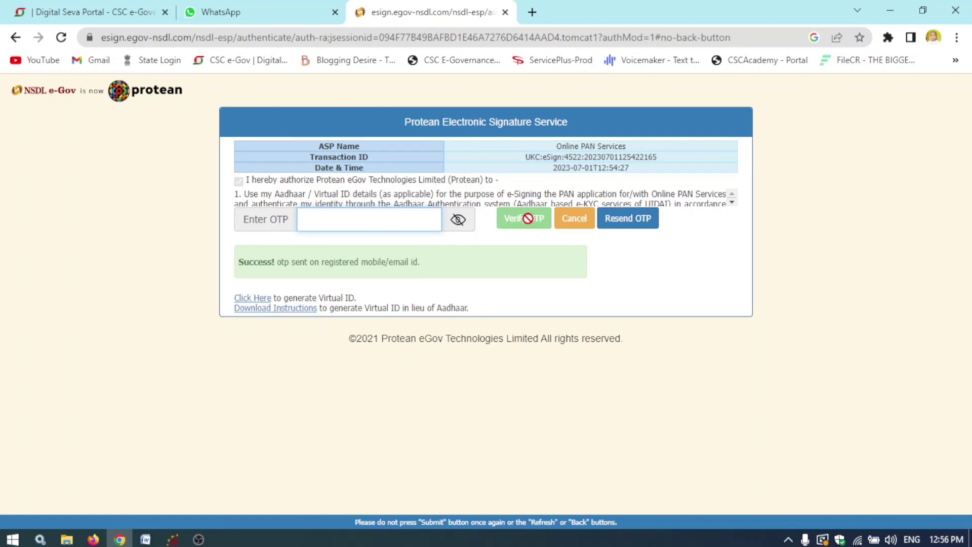
- Enter the received OTP and verify it
{"action": "type", "text": "••••••"}
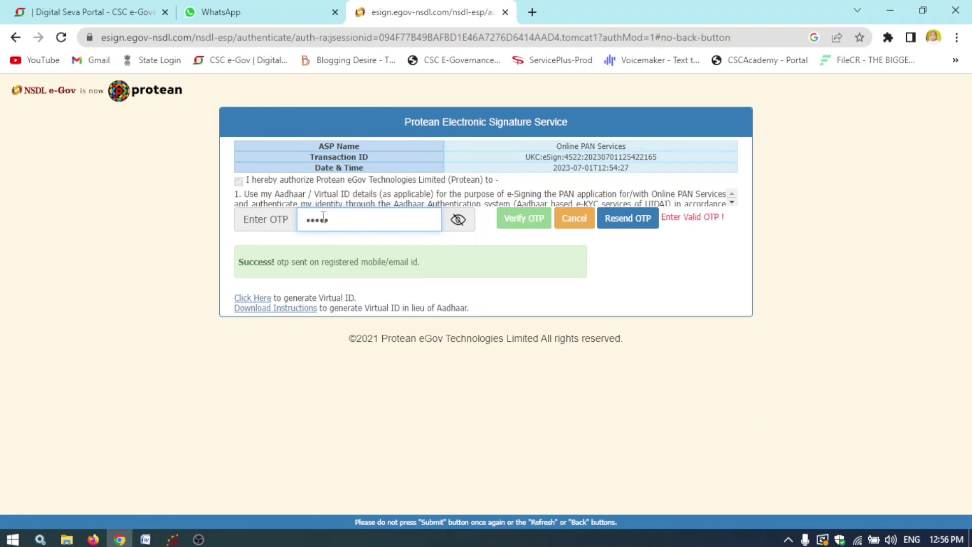
{"action": "type", "text": "•"}
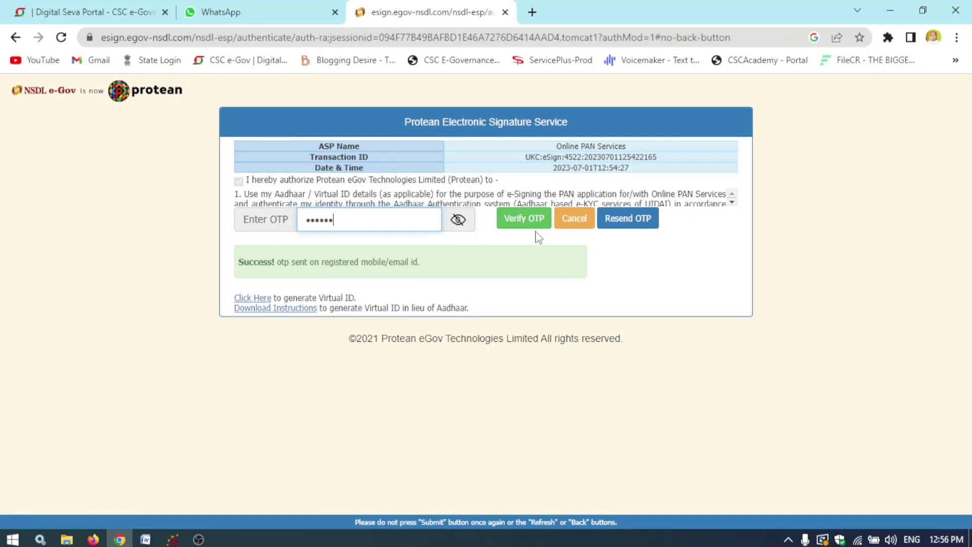
{"action": "left_click", "coordinate": [524, 223]}
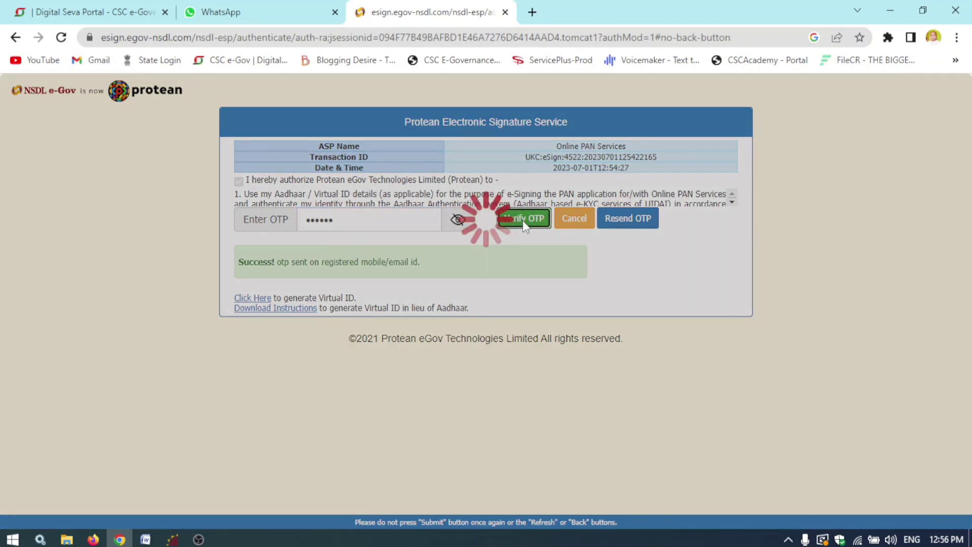